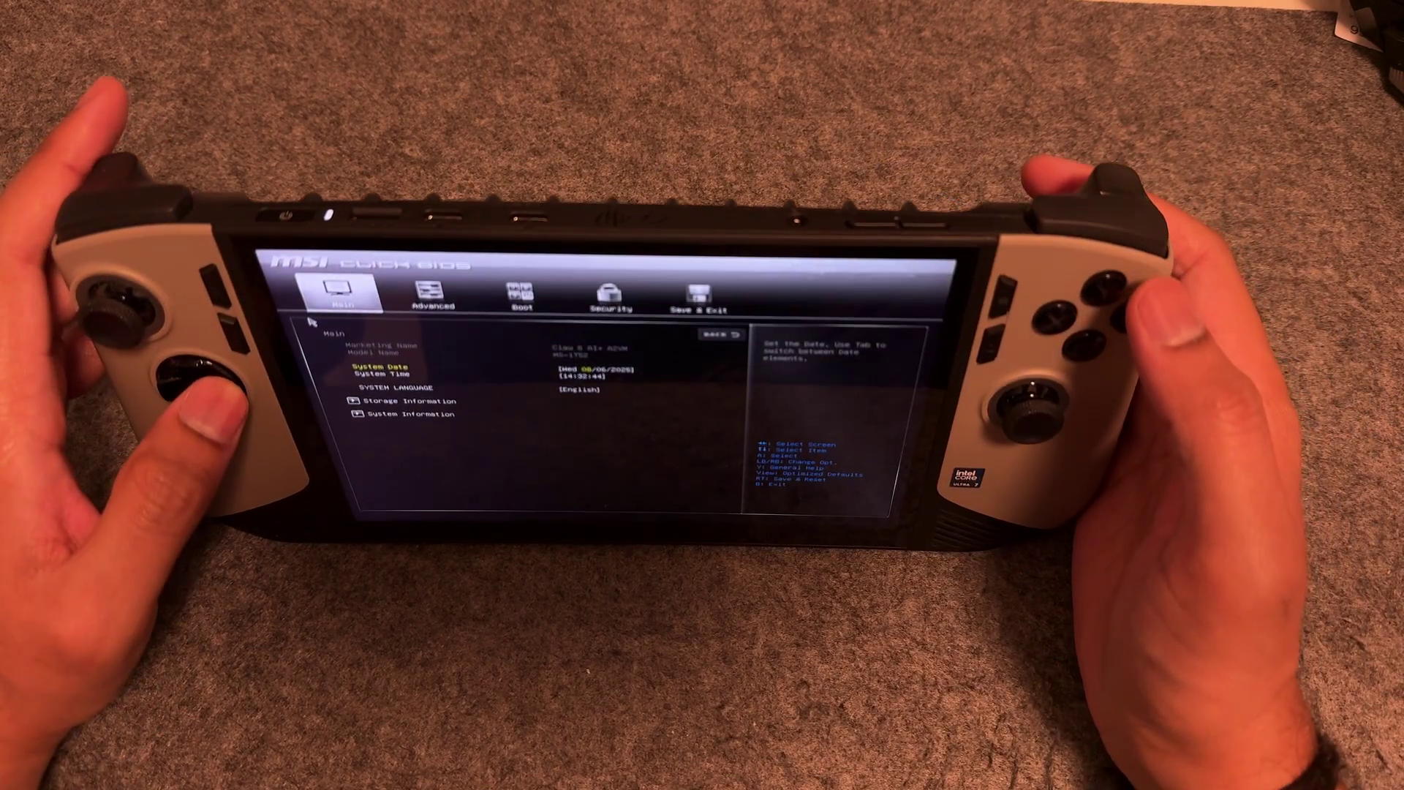
- Move MSI Click BIOS from the Main tab to the Advanced page
key(Right)
key(Right)
key(Right)
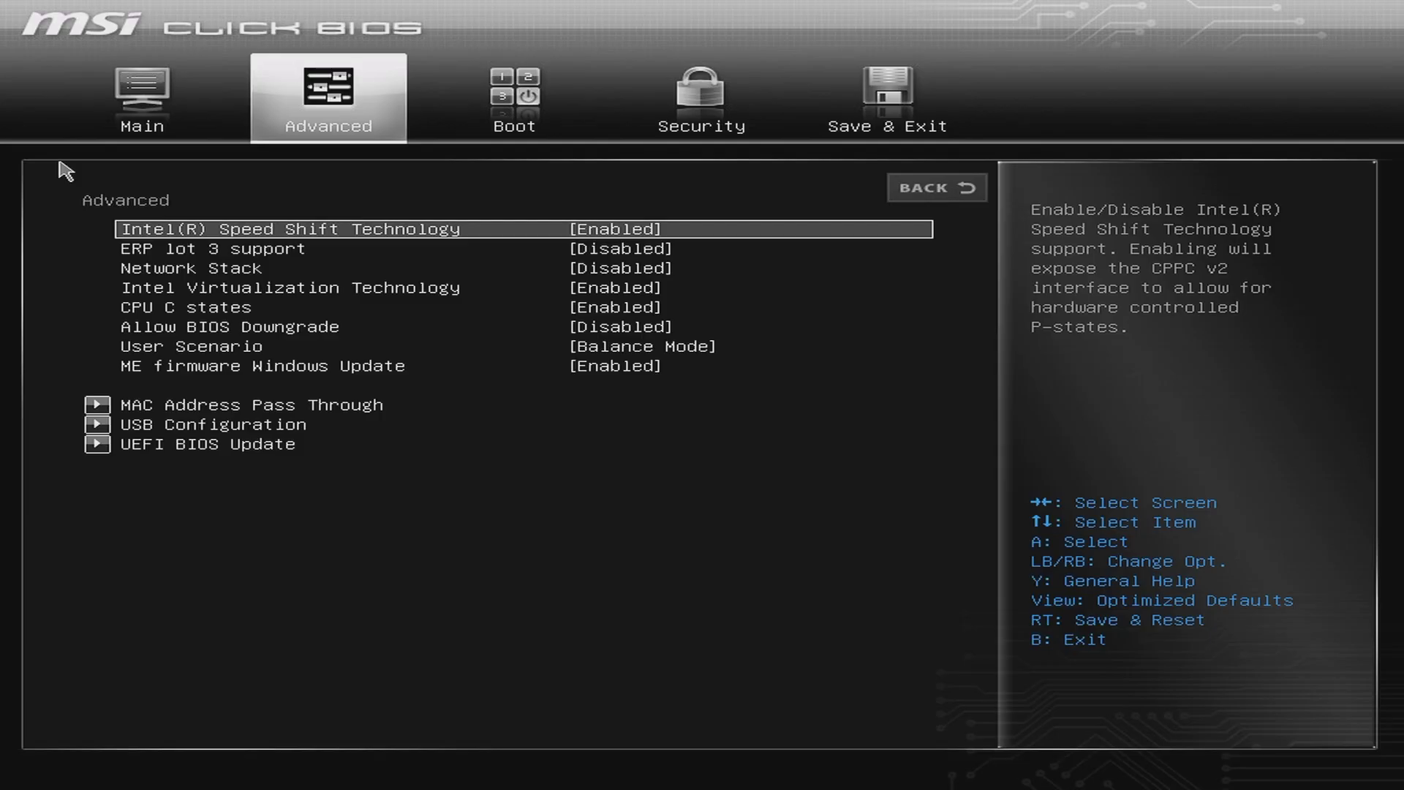
- Change the BIOS User Scenario from Balance Mode to Performance Mode
key(Down)
key(Down)
key(Down)
key(Down)
key(Down)
key(Down)
key(Return)
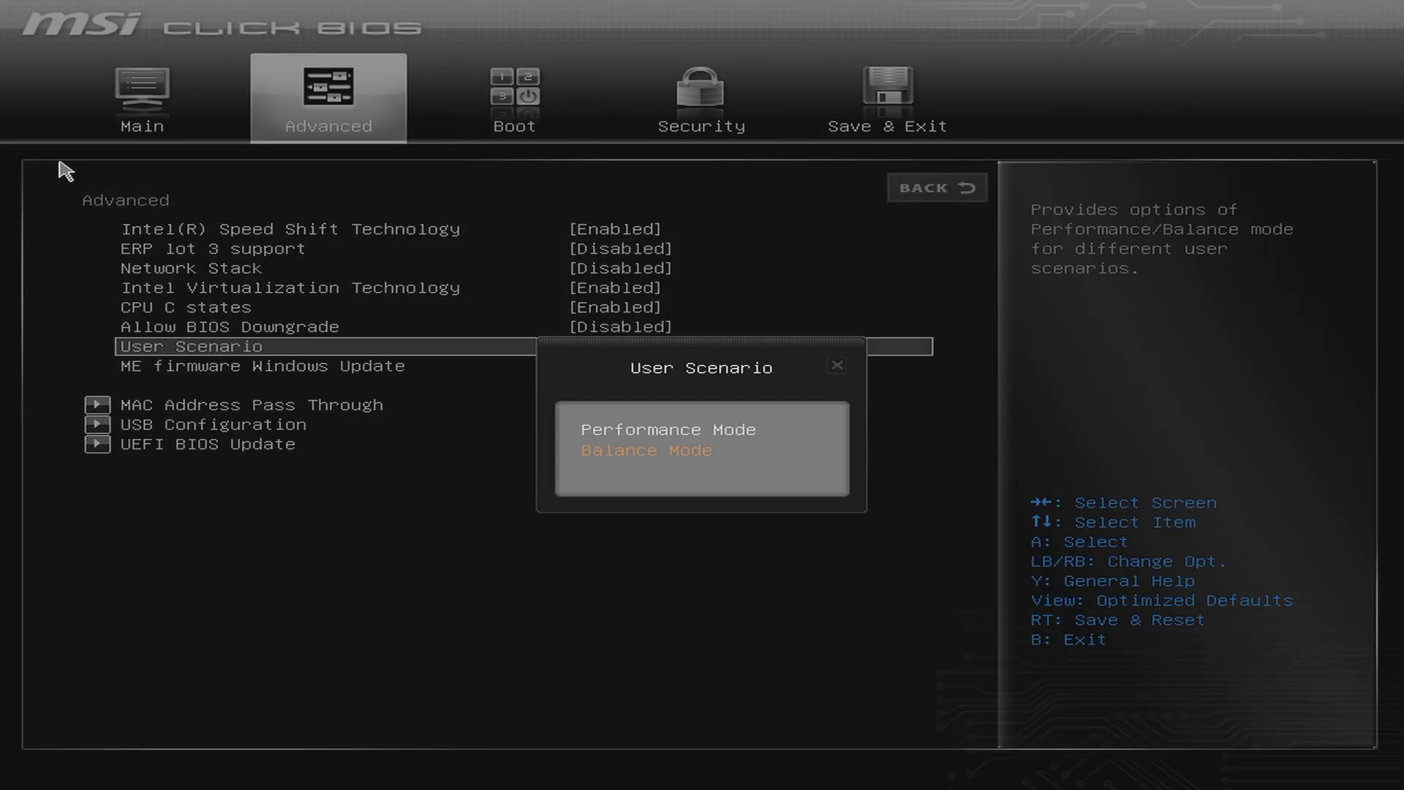
key(Up)
key(Return)
- Save the BIOS changes and reset the handheld via Save & Exit
key(Up)
key(Up)
key(Up)
key(Up)
key(Up)
key(Up)
key(Up)
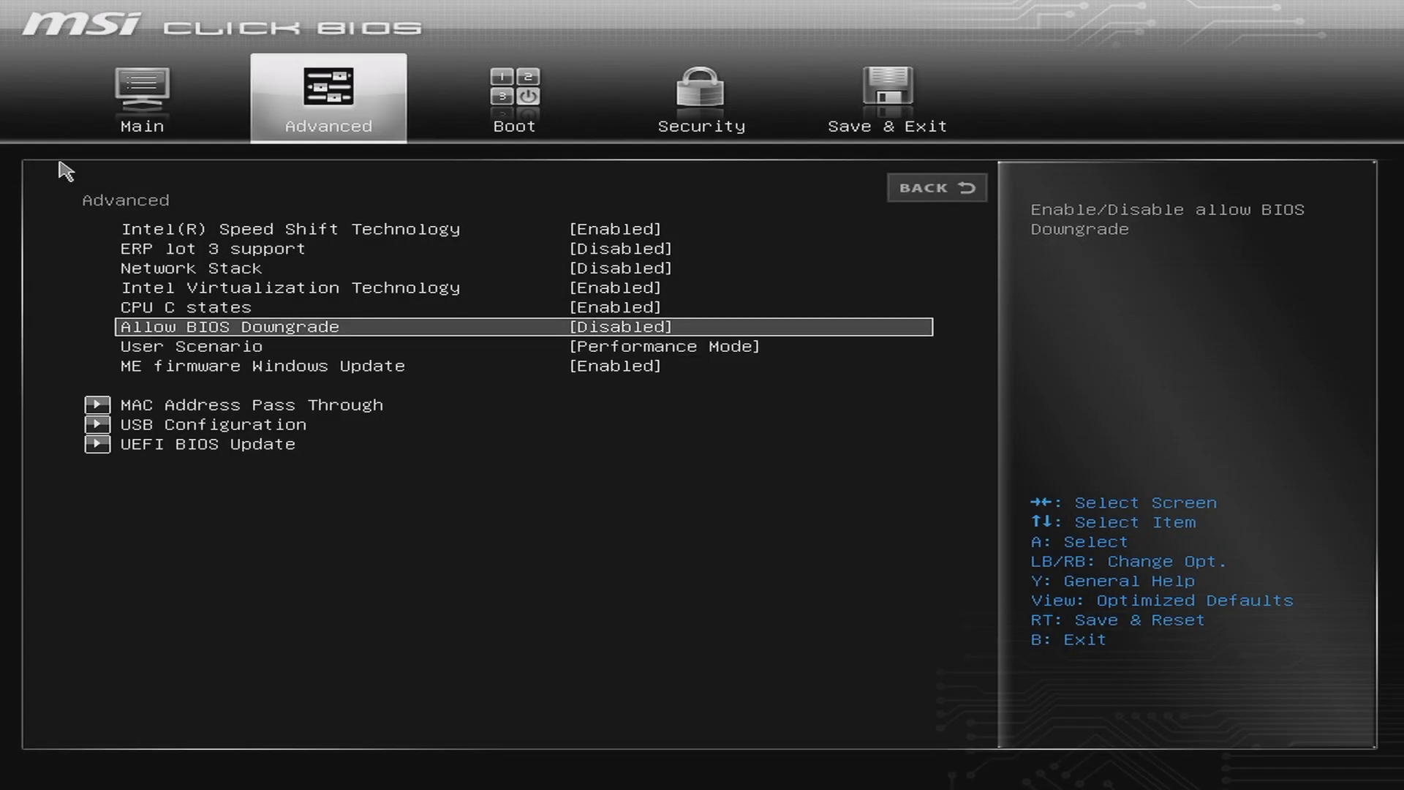
key(Escape)
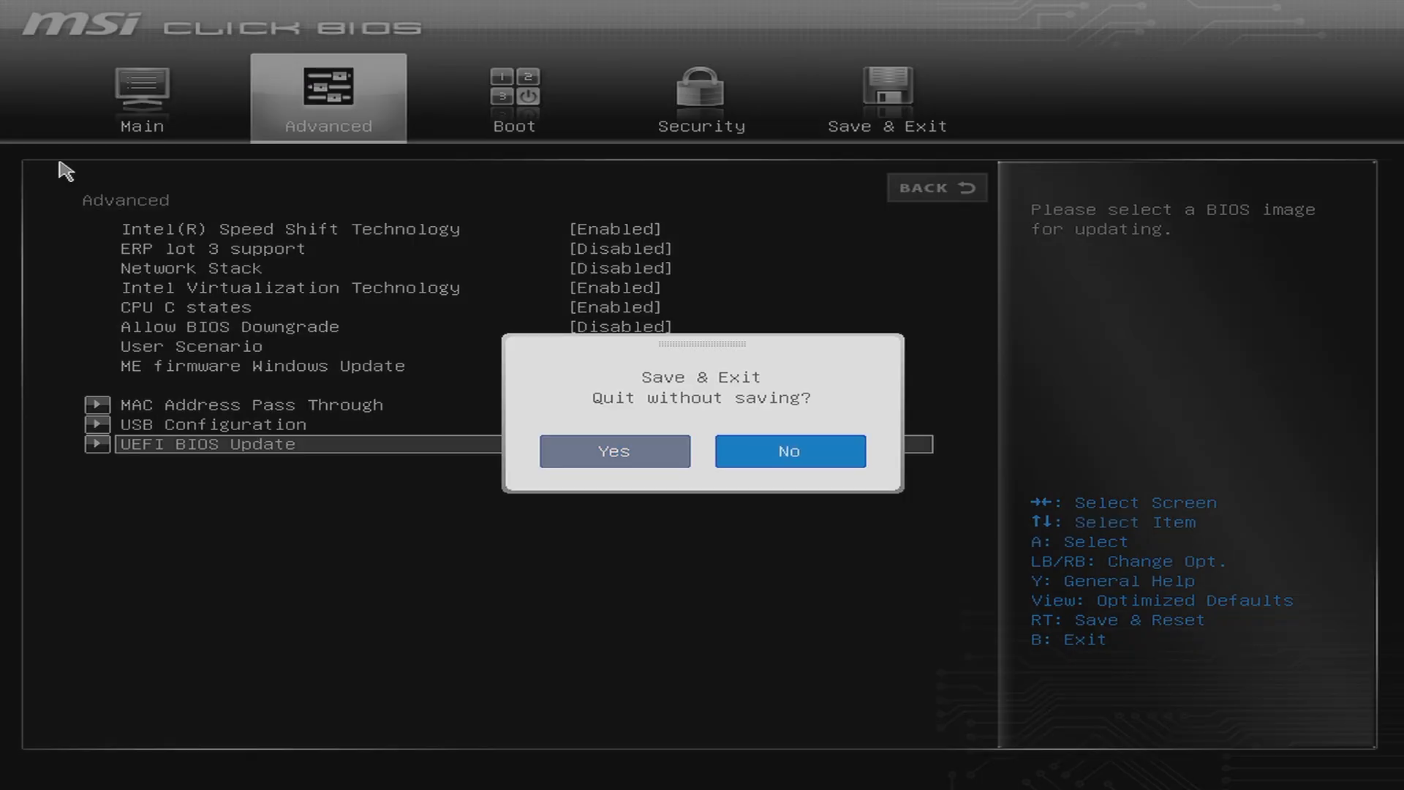
key(Escape)
key(Up)
key(Down)
key(Right)
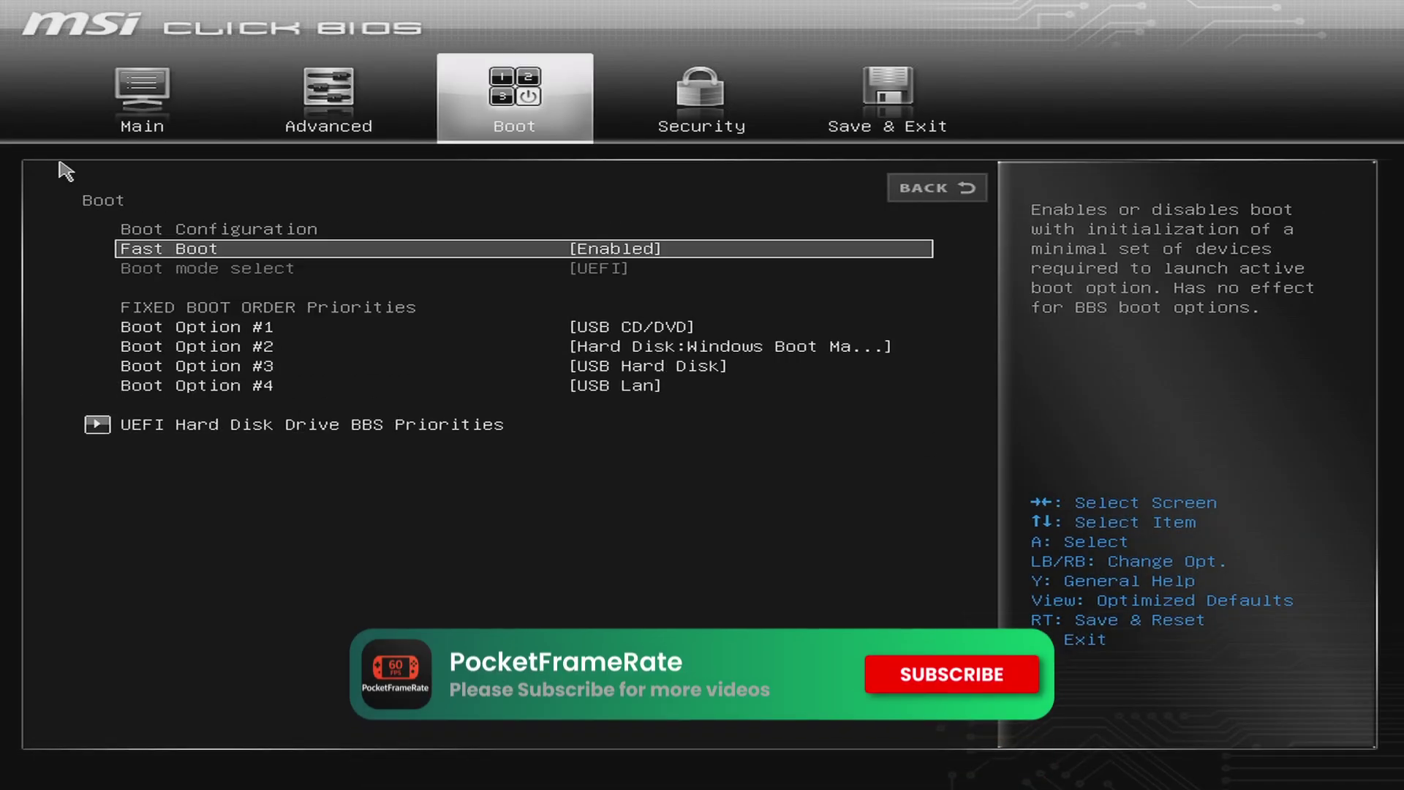
key(Right)
key(Right)
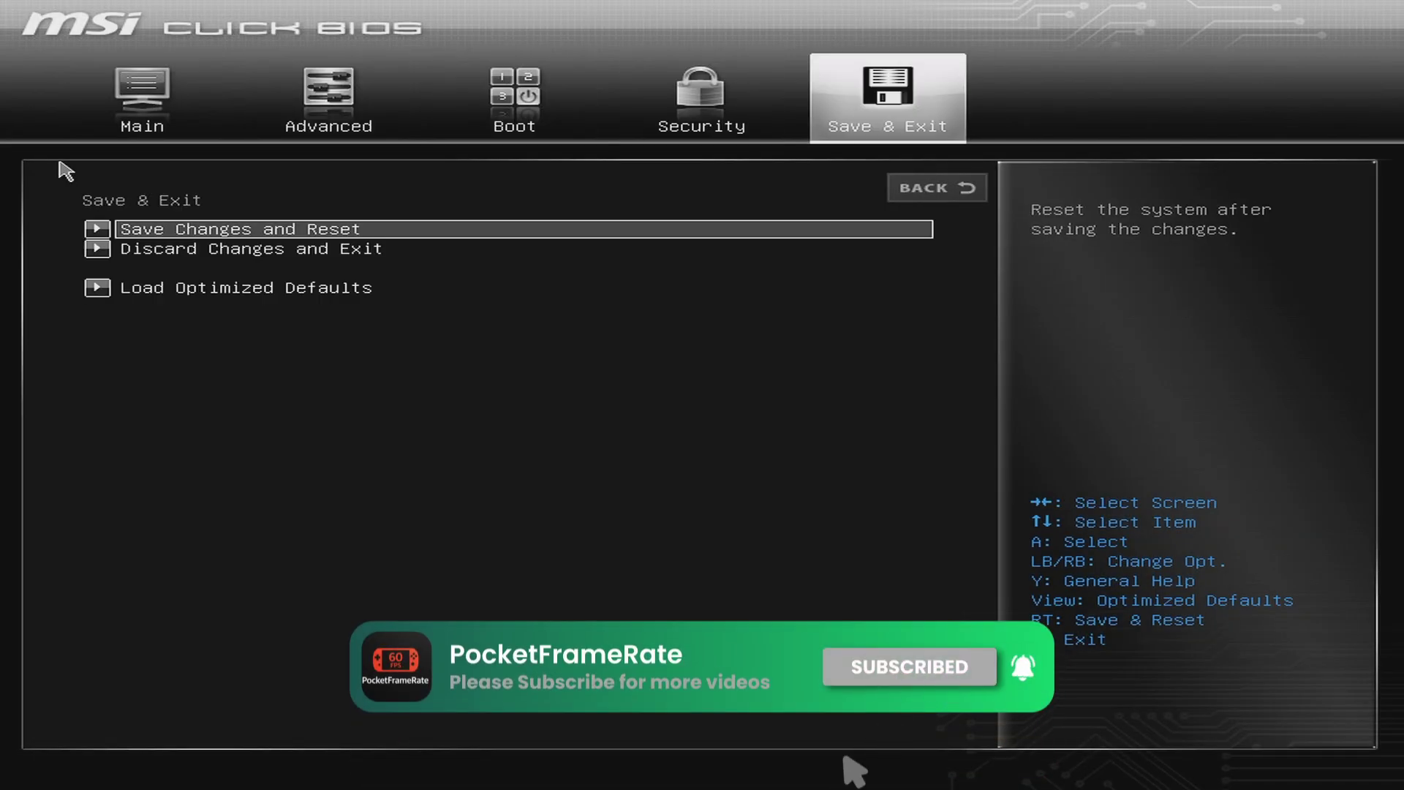
key(Return)
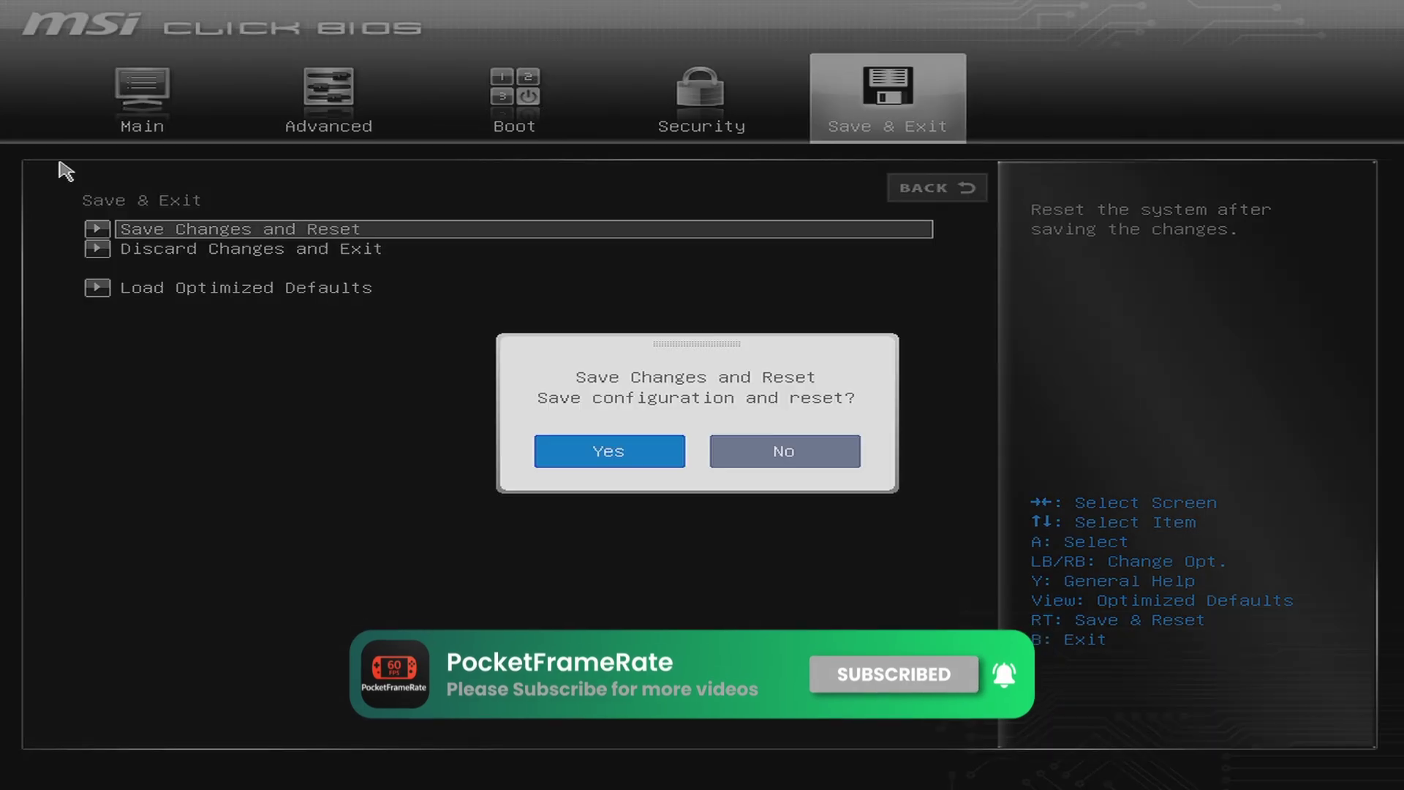
key(Return)
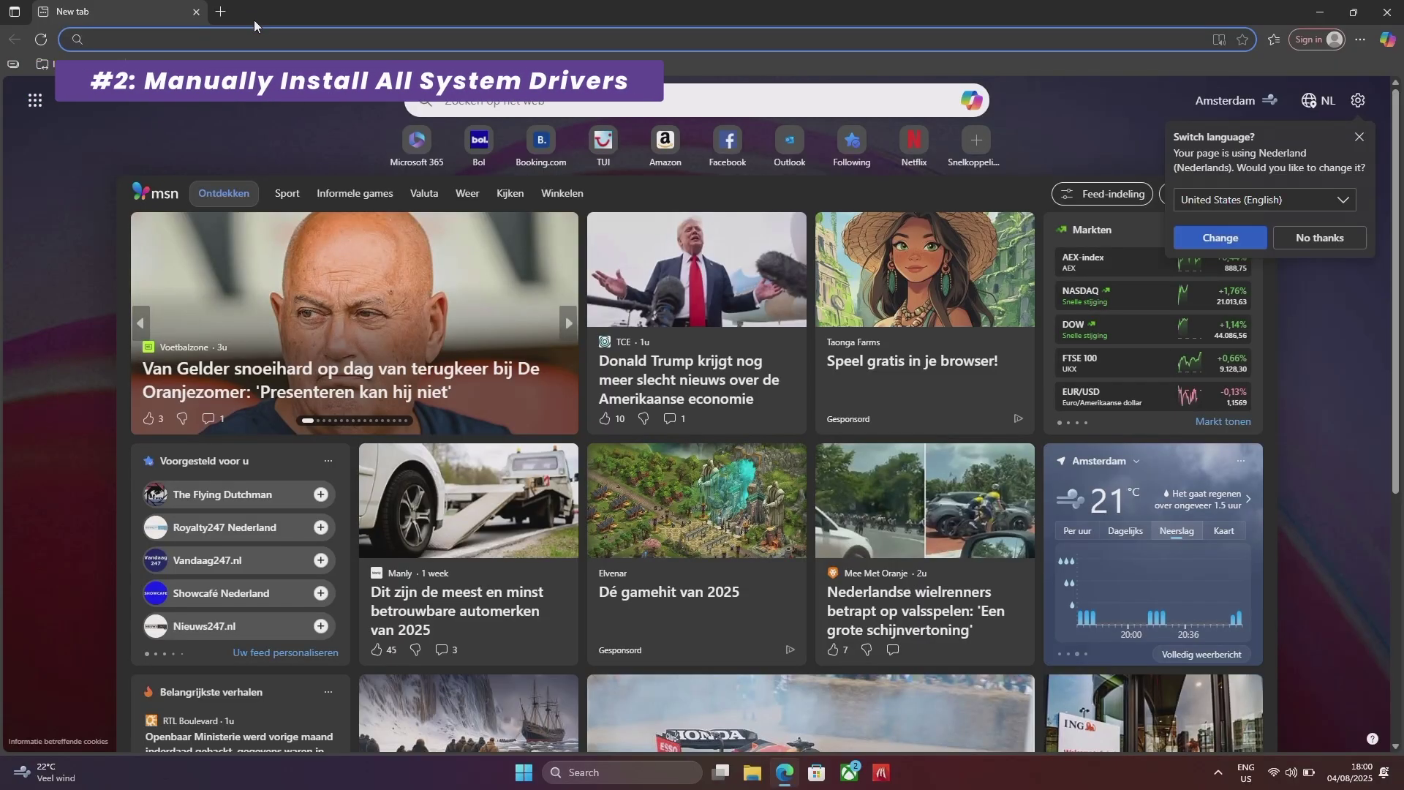
- Search Bing for 'msi claw 8 ai+ drivers' and open MSI's support page for the Claw 8 AI+ A2VM
text(msi claw 8 ai+)
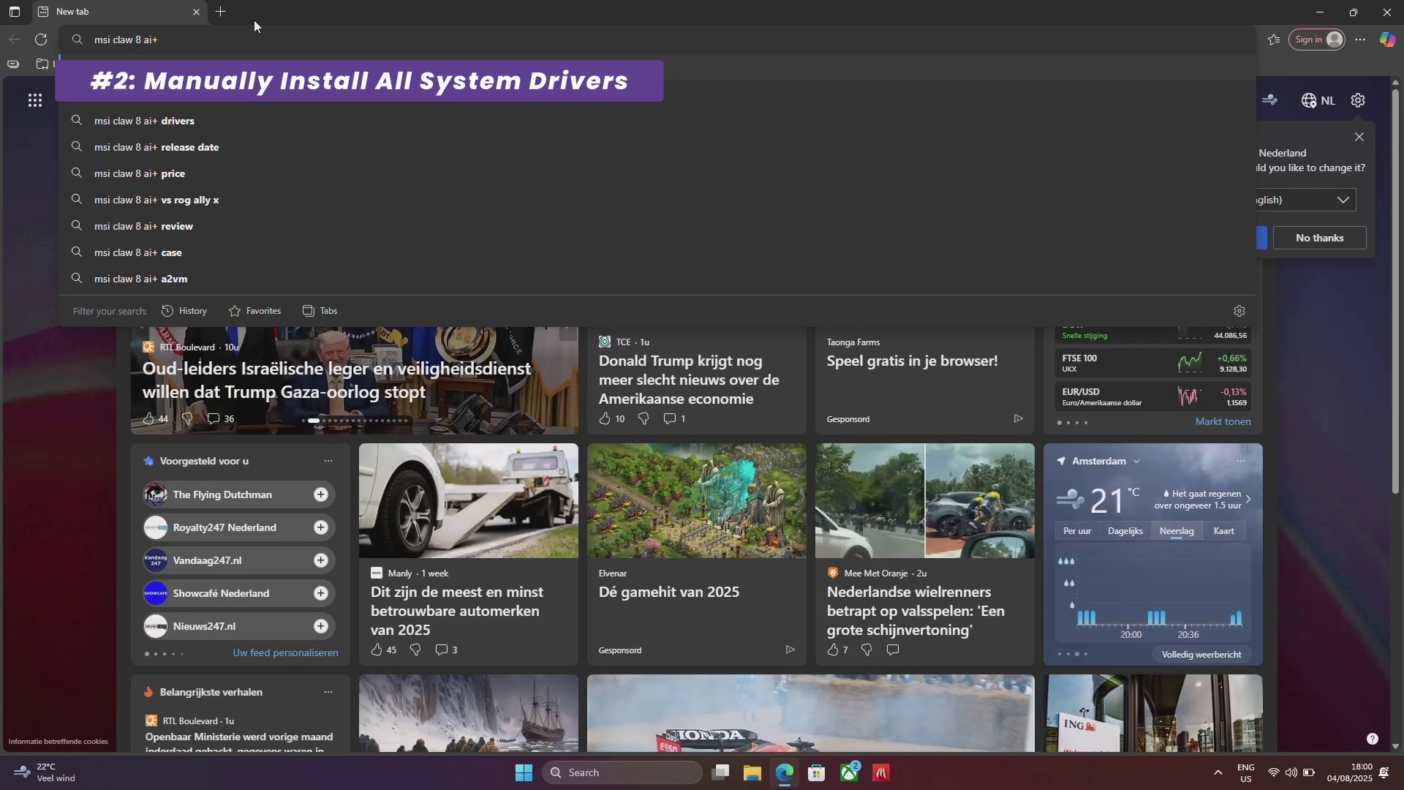
text( drivers)
key(Return)
click(209, 224)
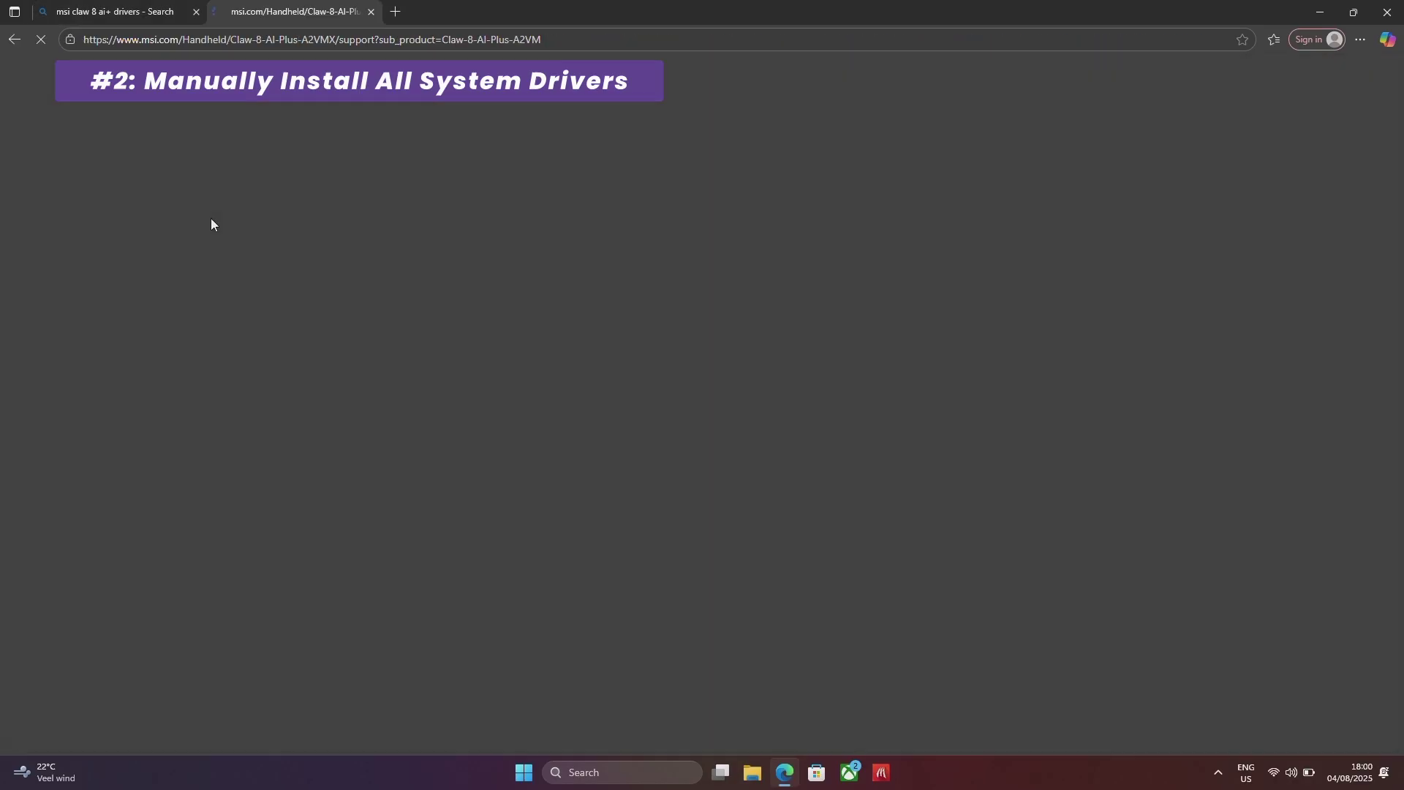
click(686, 340)
click(660, 390)
scroll(433, 539, down, 5)
scroll(605, 370, up, 2)
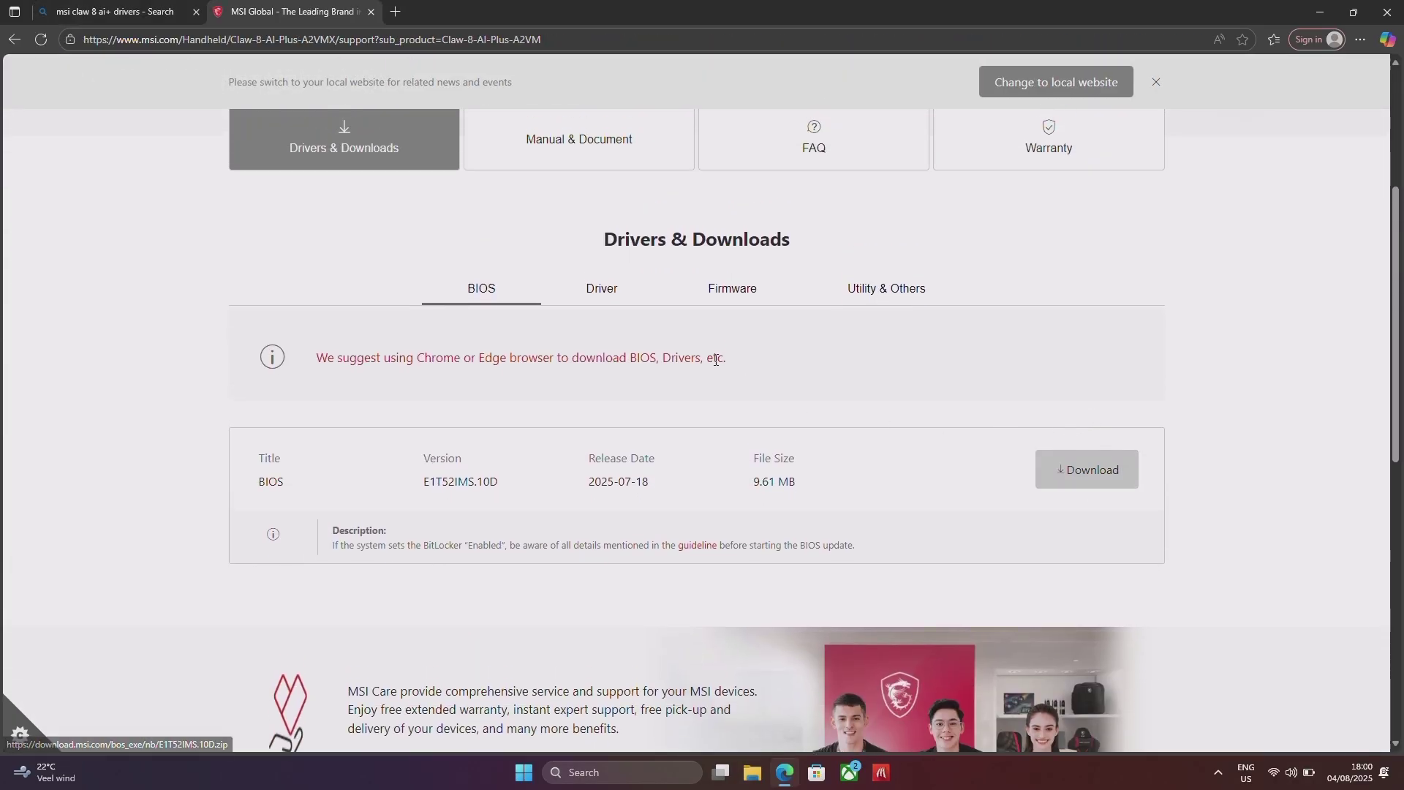
- Browse the Win11 64 driver categories through to the Intel Graphics driver download
click(603, 363)
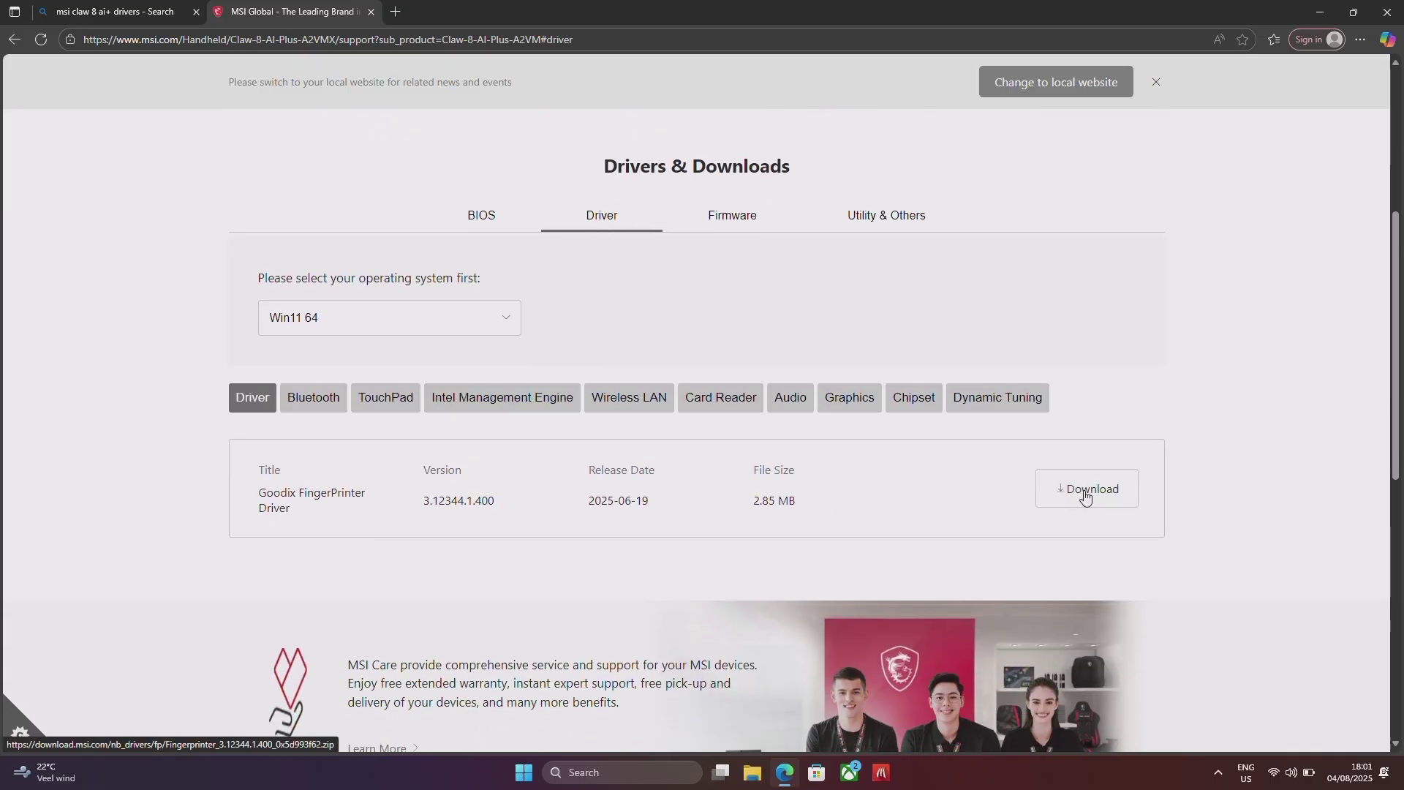
click(314, 407)
click(394, 411)
click(500, 411)
click(631, 408)
click(713, 404)
click(791, 405)
click(848, 401)
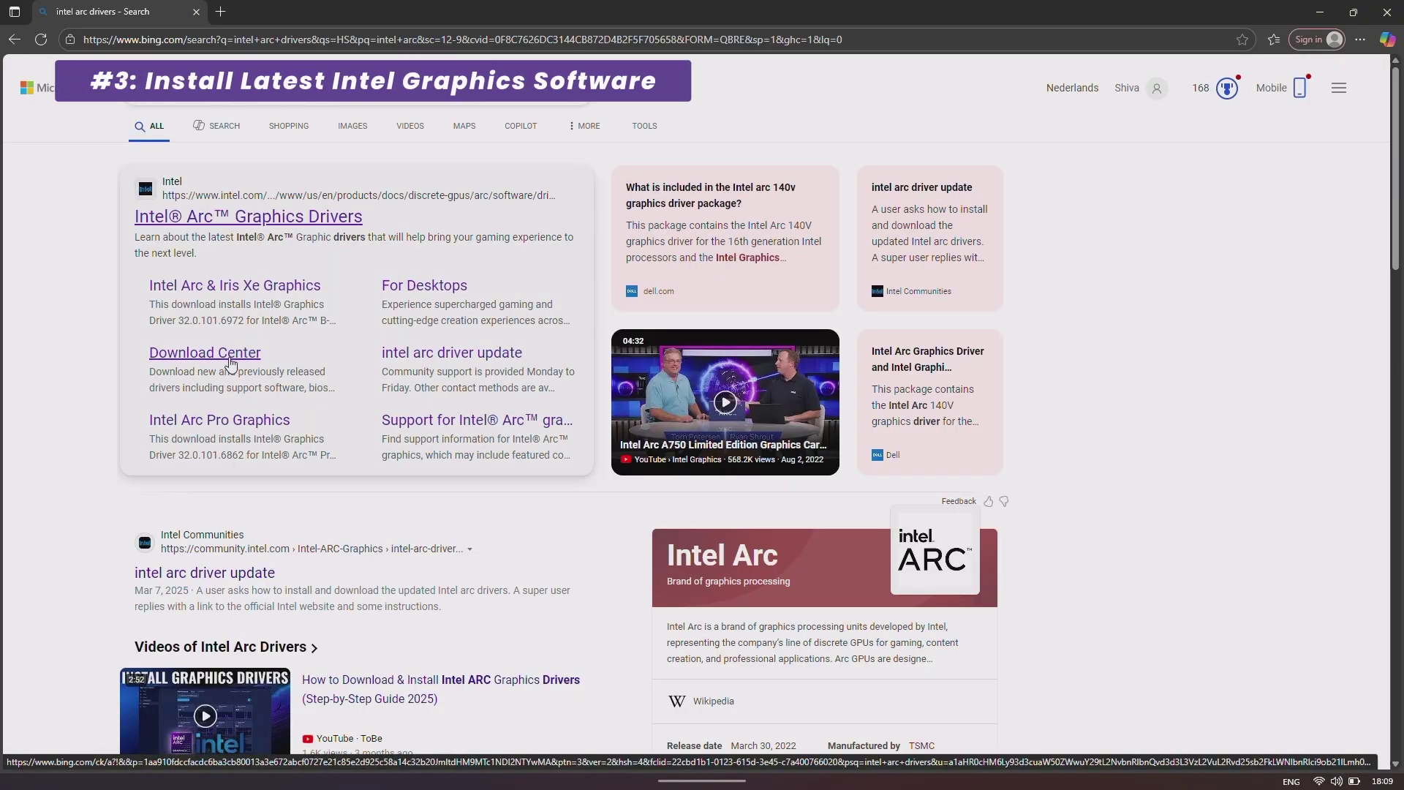
- Download the Arc & Iris Xe graphics driver from Intel's Download Center
click(231, 363)
click(158, 628)
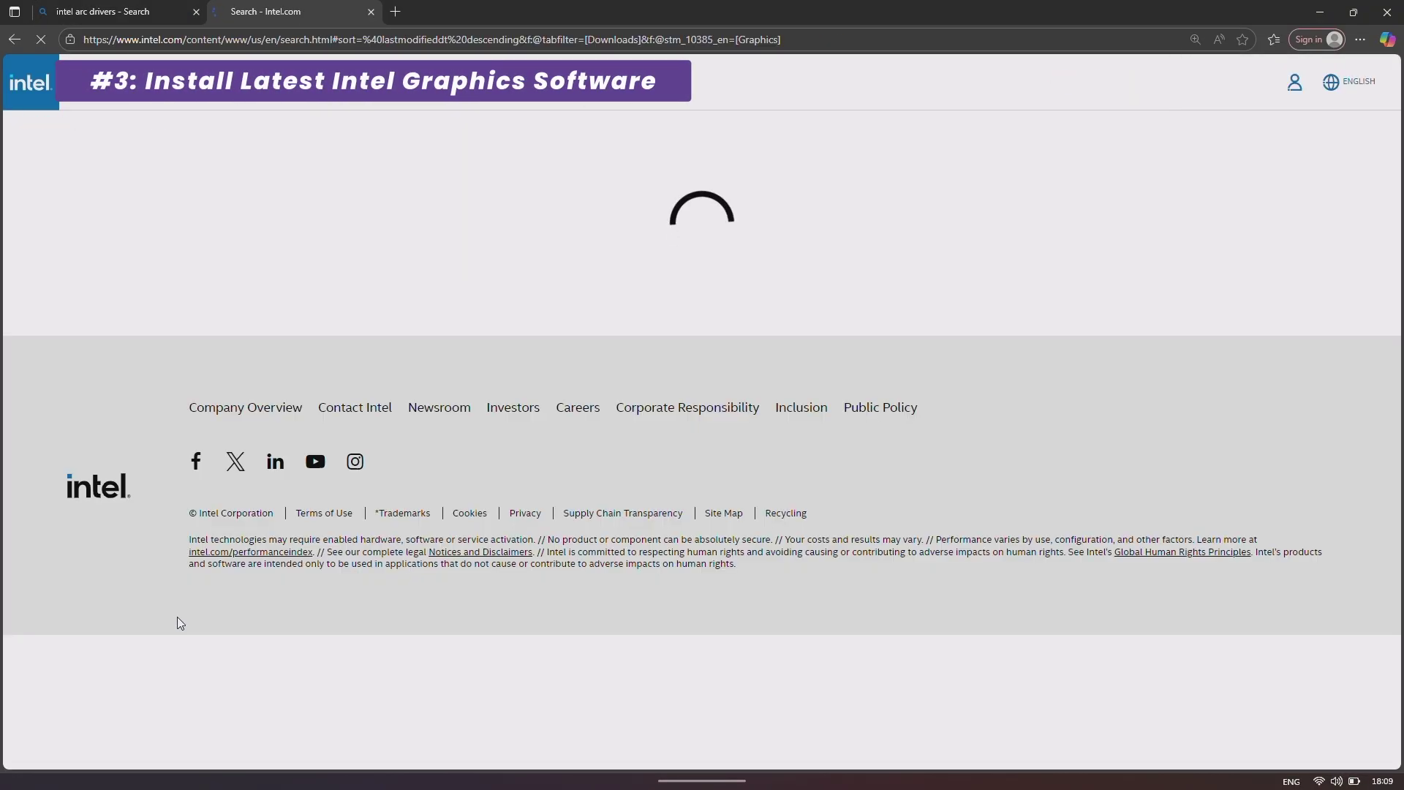
click(1234, 412)
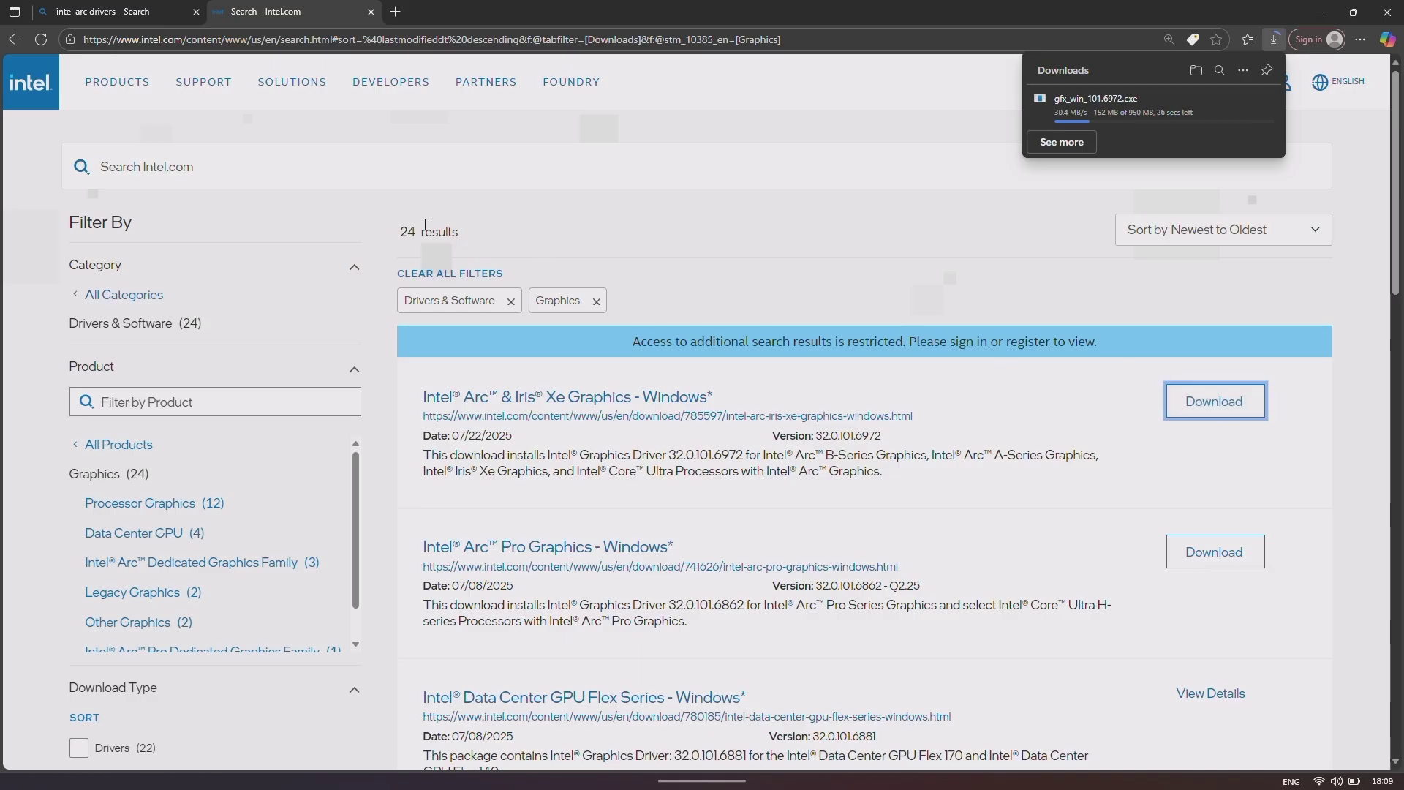
- Start the NPU driver update from the Intel Driver & Support Assistant
key(alt+Left)
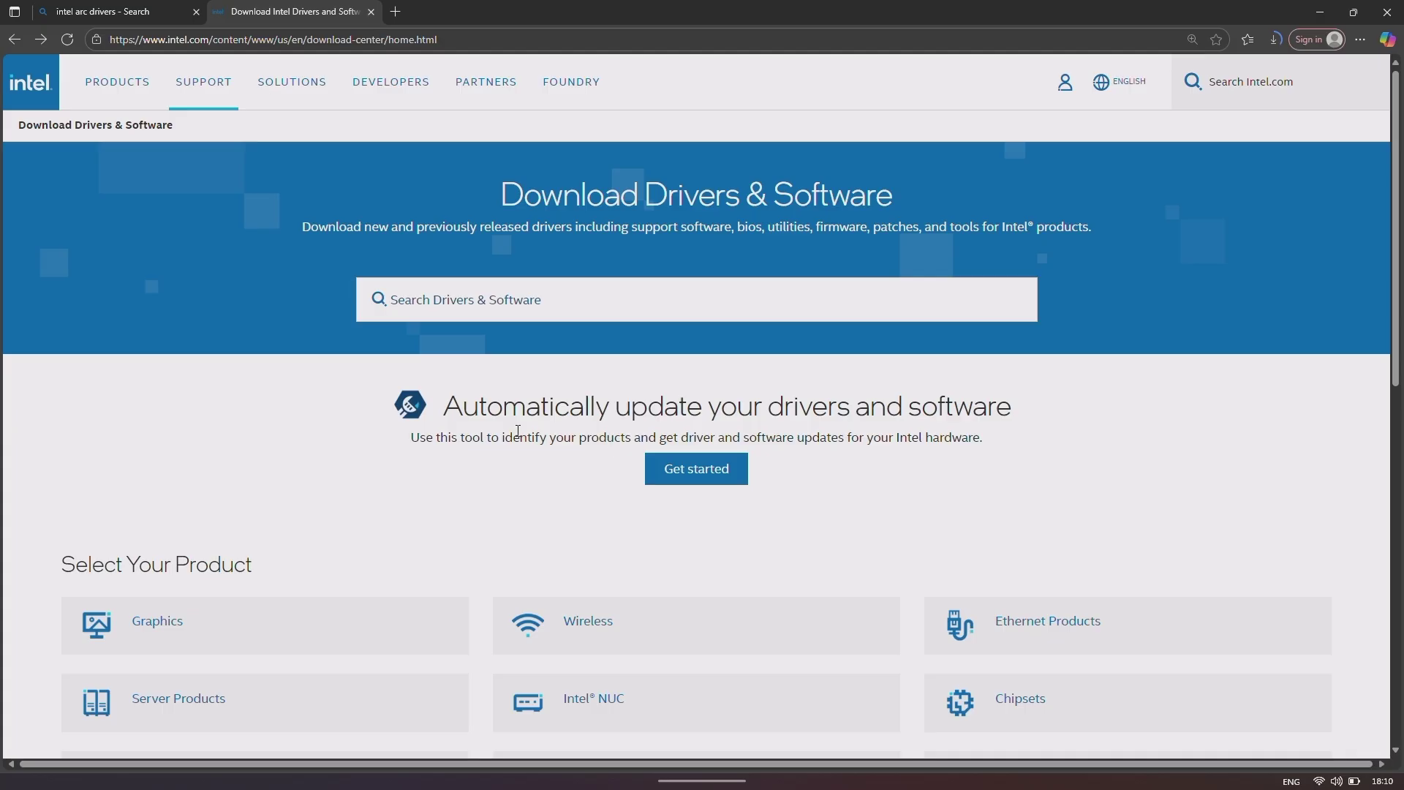
click(684, 472)
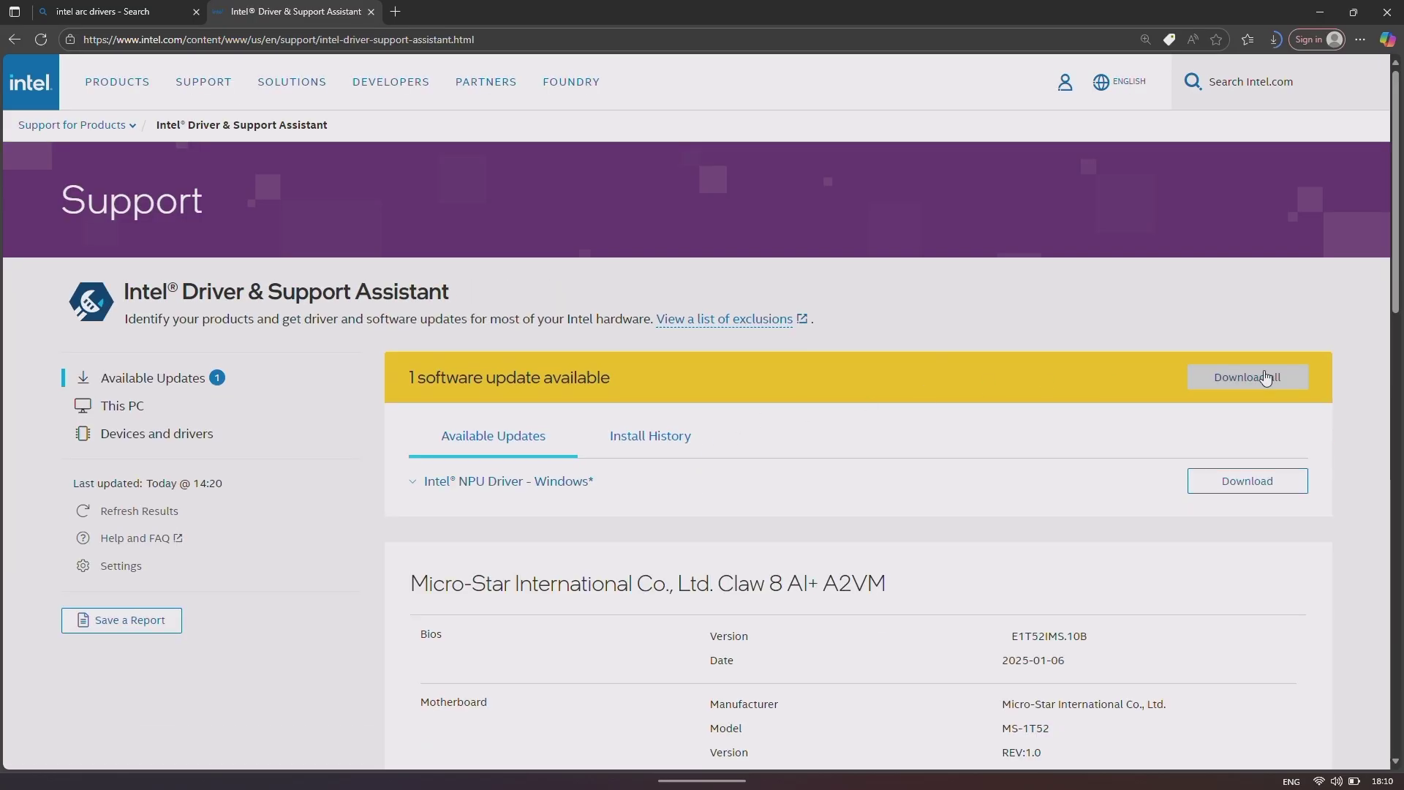
click(1273, 484)
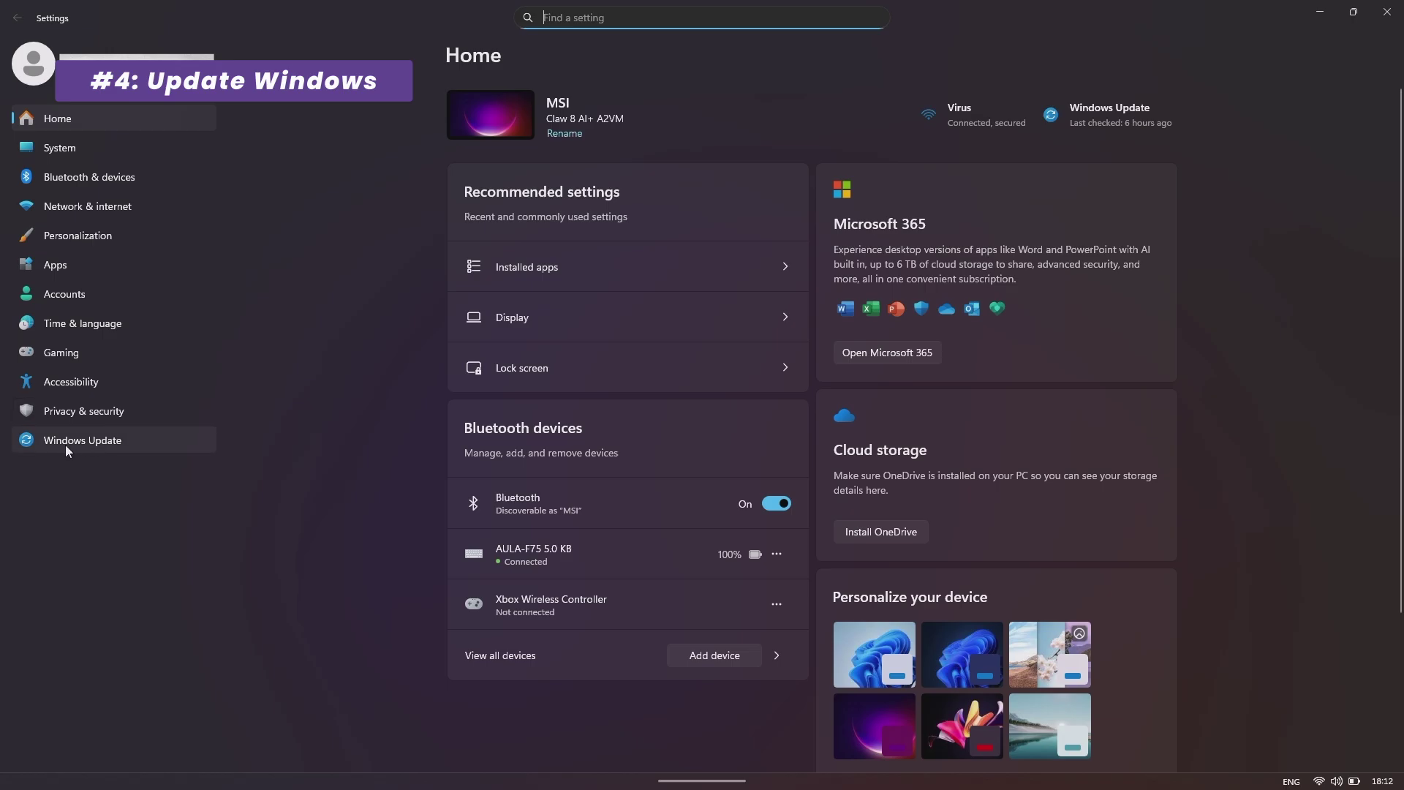
- Check for updates on the Windows Update page, starting Defender update KB2267602
click(66, 442)
click(1139, 126)
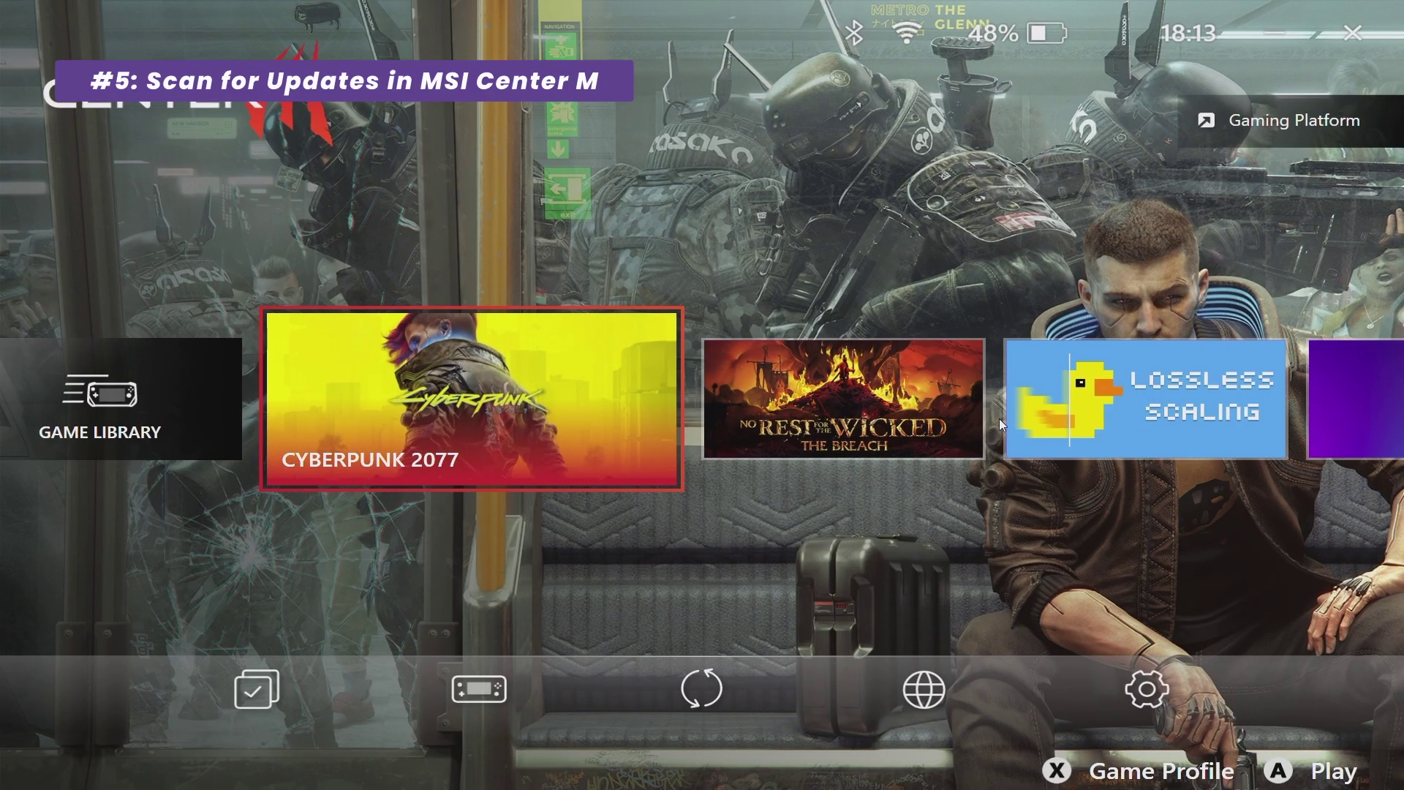
- Scan Live Update under News and Update and download MSI Center M 2.0.2507.2801
key(Down)
key(Right)
key(Right)
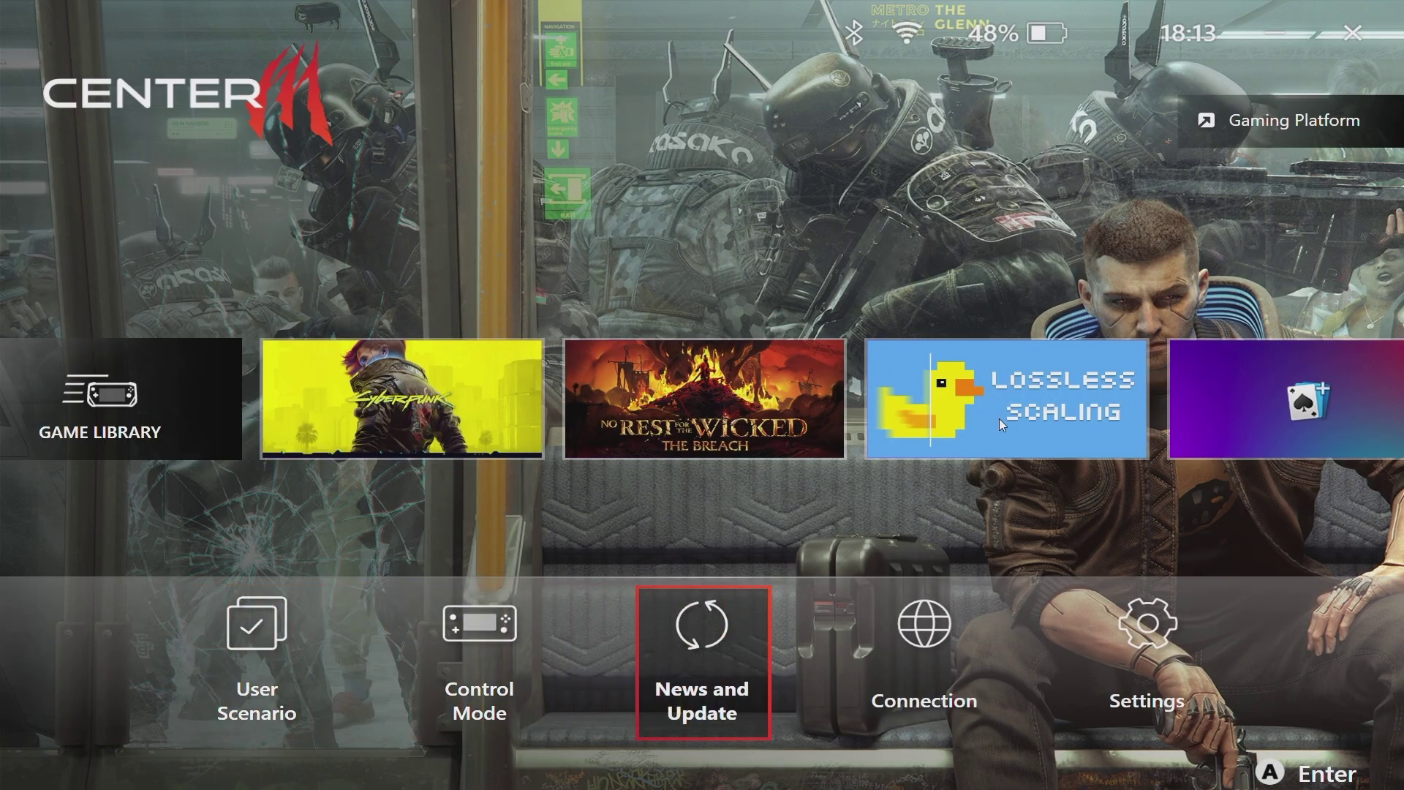
key(Return)
key(Right)
key(Return)
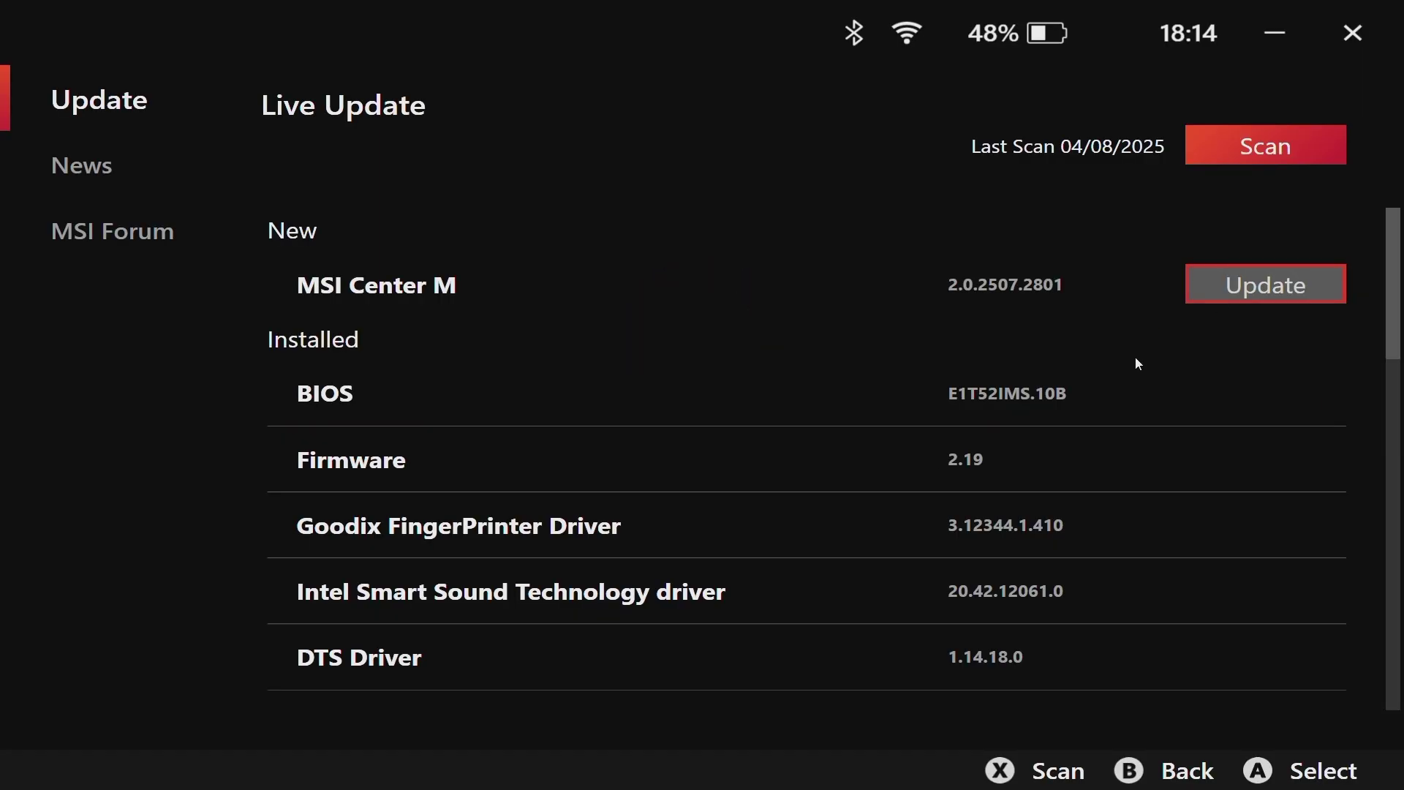
click(1271, 291)
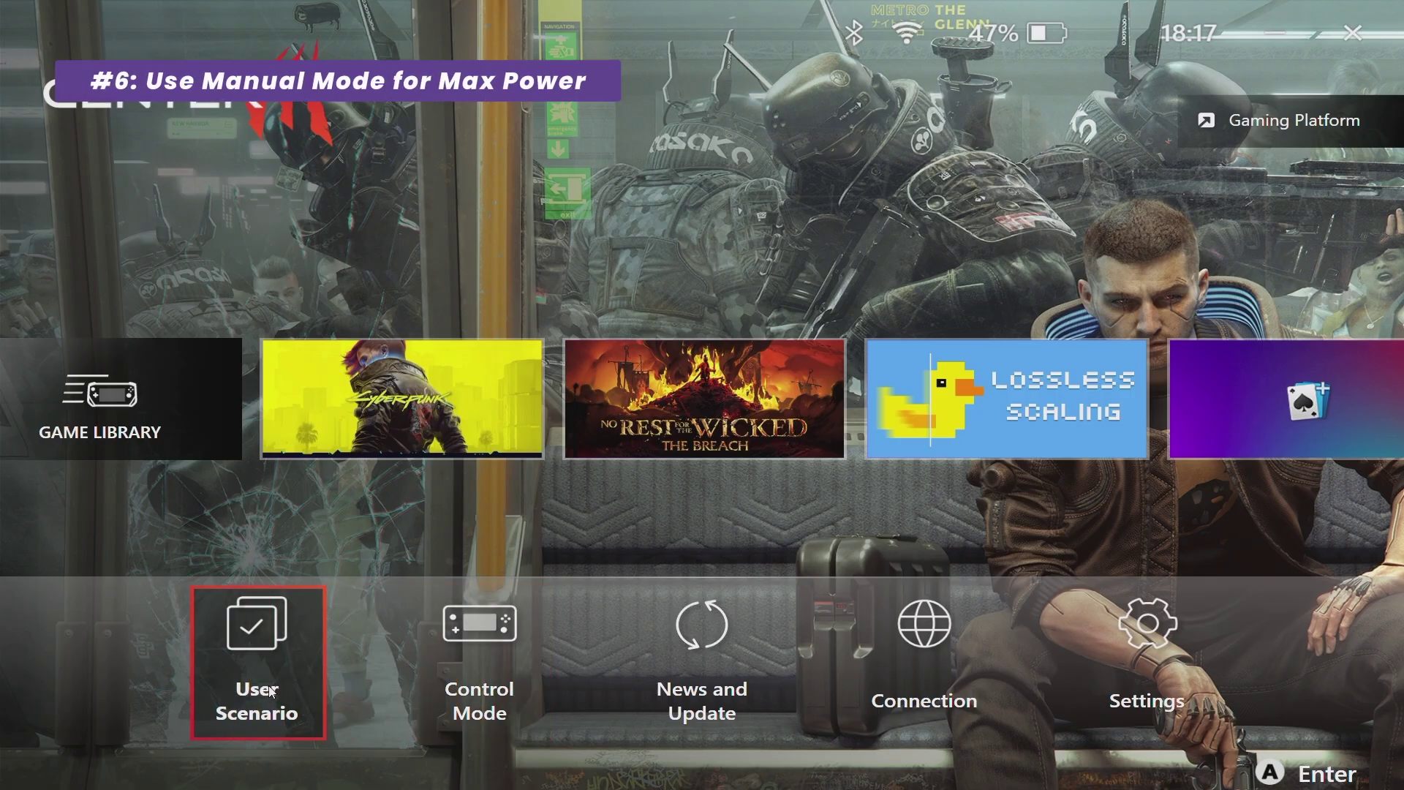
- Set User Scenario to Manual and raise PL1 from 20 to 30, with PL2 at 37
click(270, 686)
key(Right)
key(Right)
key(Down)
key(Return)
key(Return)
key(Right)
key(Right)
key(Right)
key(Right)
key(Right)
key(Right)
key(Right)
key(Right)
key(Right)
key(Right)
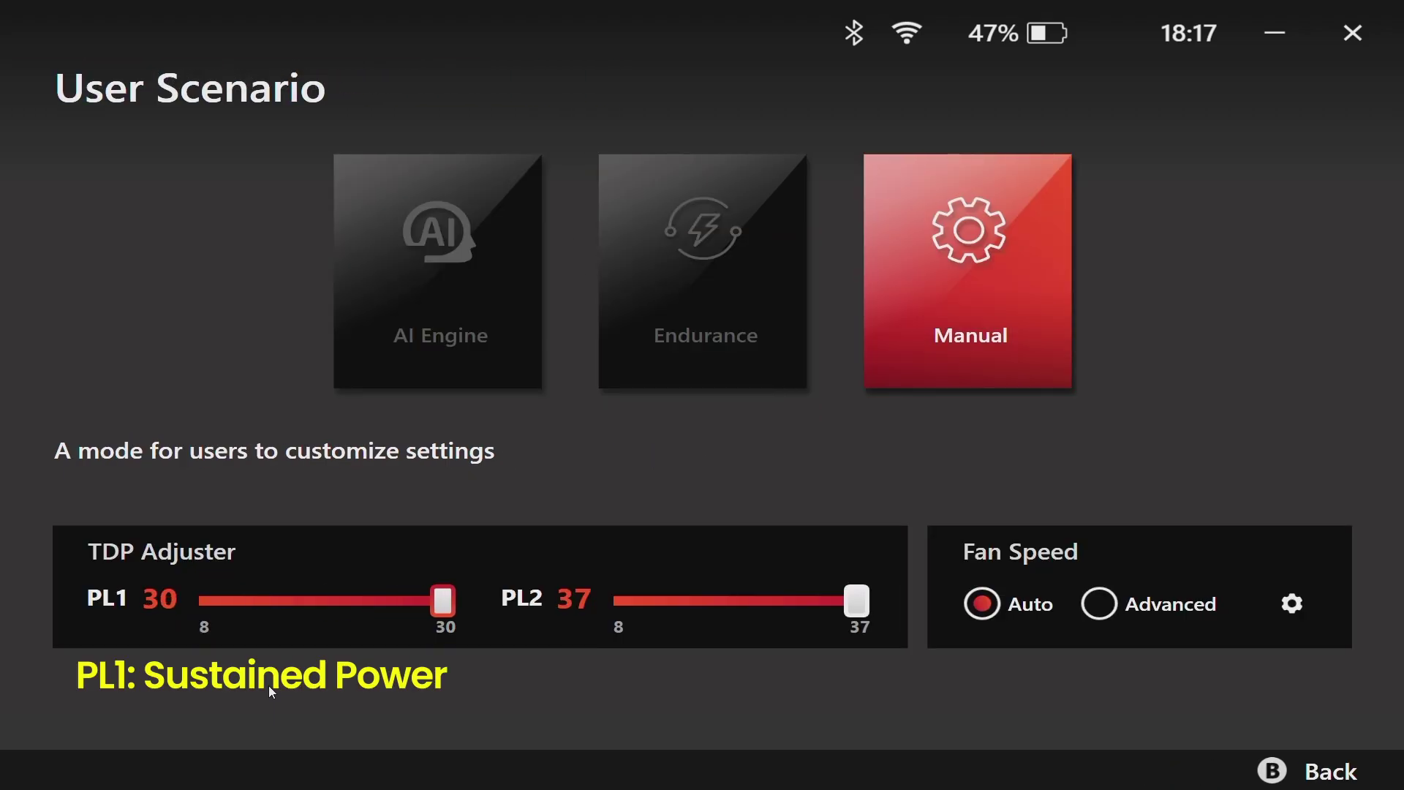
key(Escape)
key(Right)
key(Left)
key(Return)
key(Right)
key(Left)
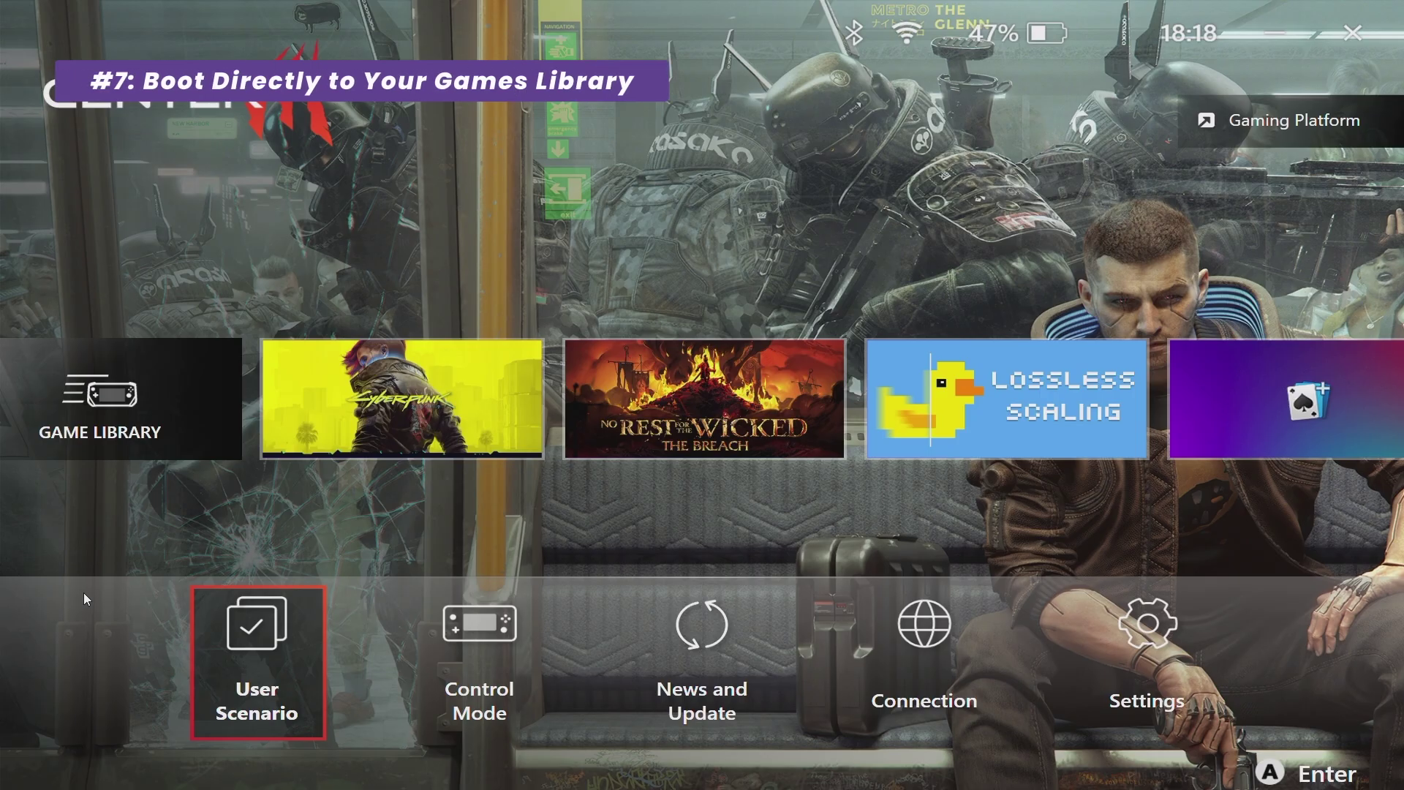
- Confirm 'Set MSI Center M as the default startup screen' is ticked in General Settings
key(Right)
key(Right)
key(Right)
key(Right)
key(Return)
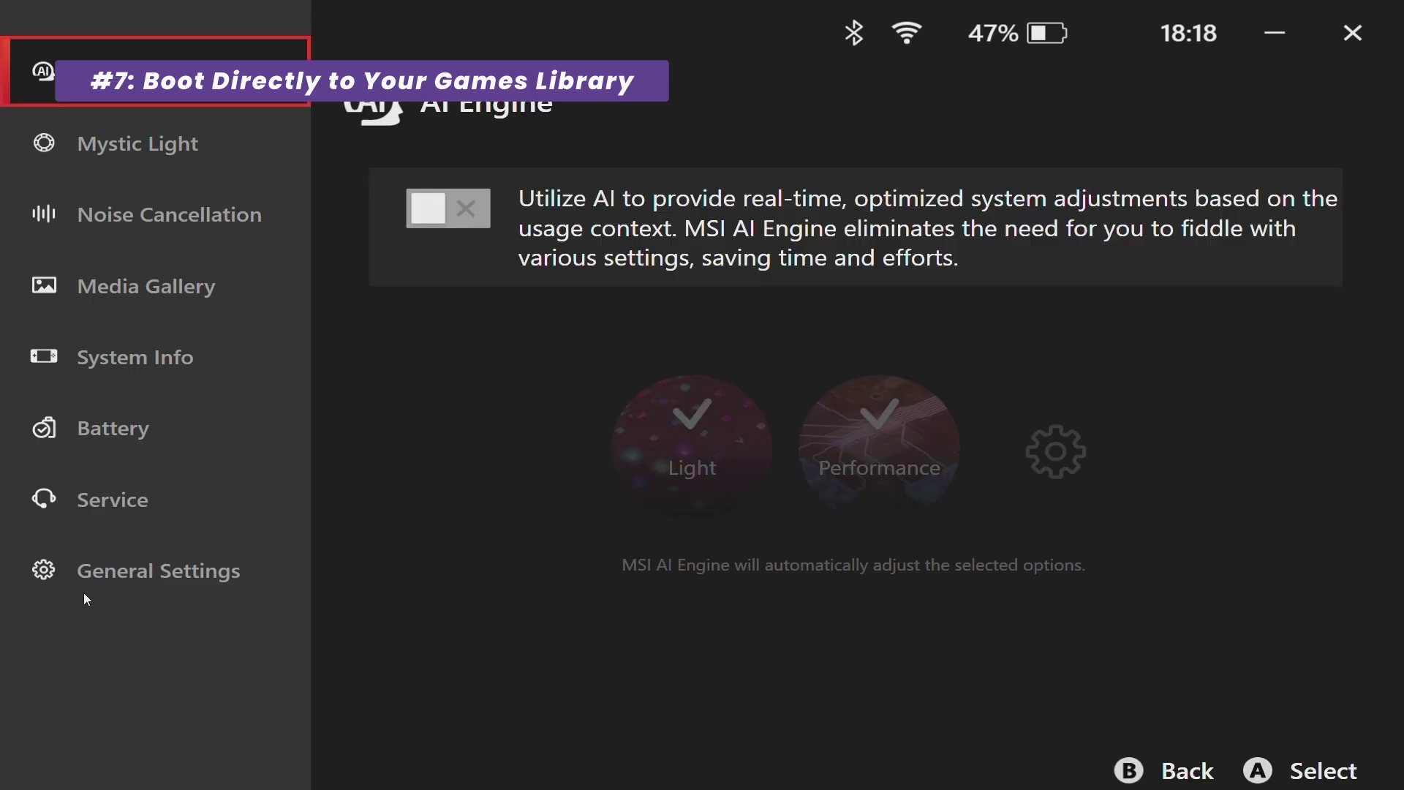
key(Down)
key(Down)
key(Down)
key(Down)
key(Down)
key(Down)
key(Down)
key(Return)
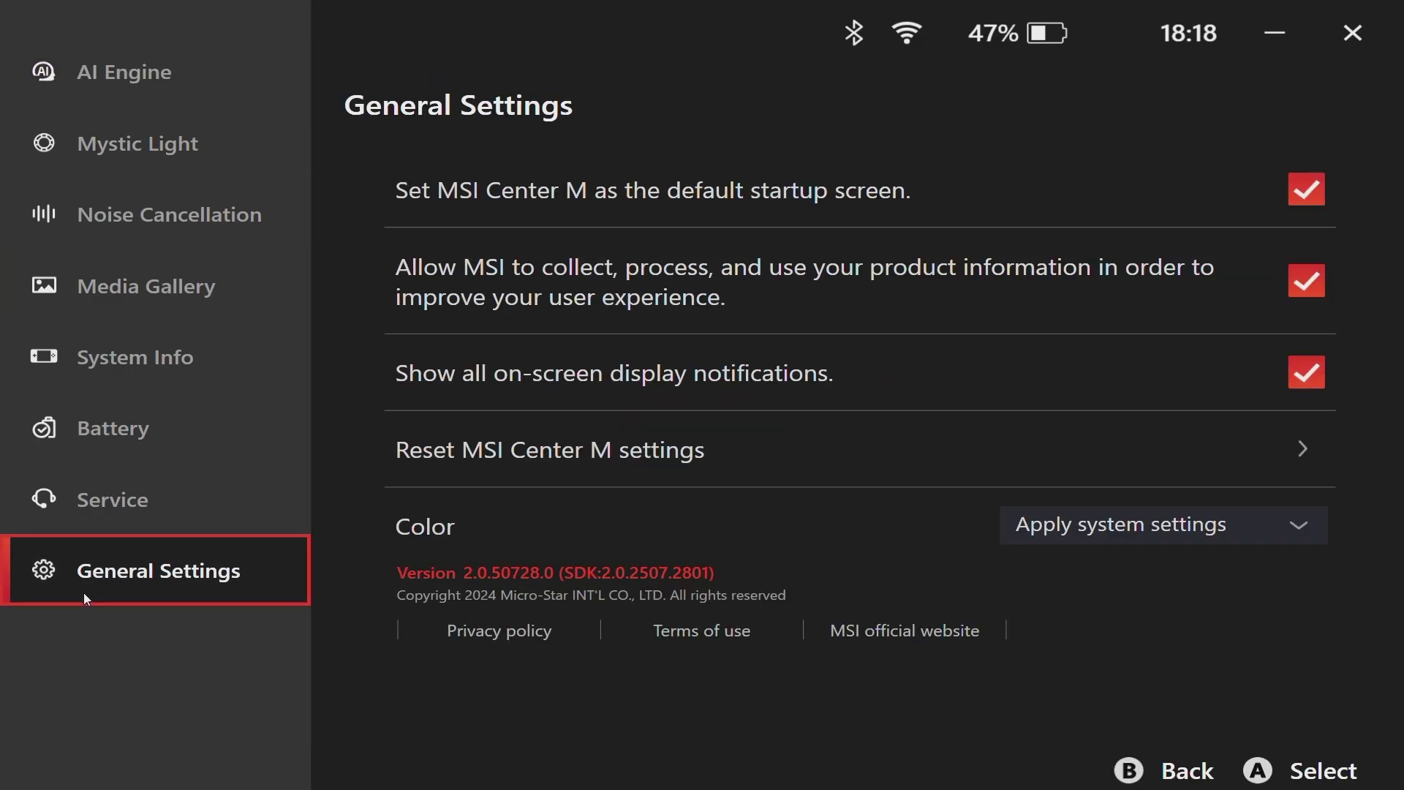
key(Right)
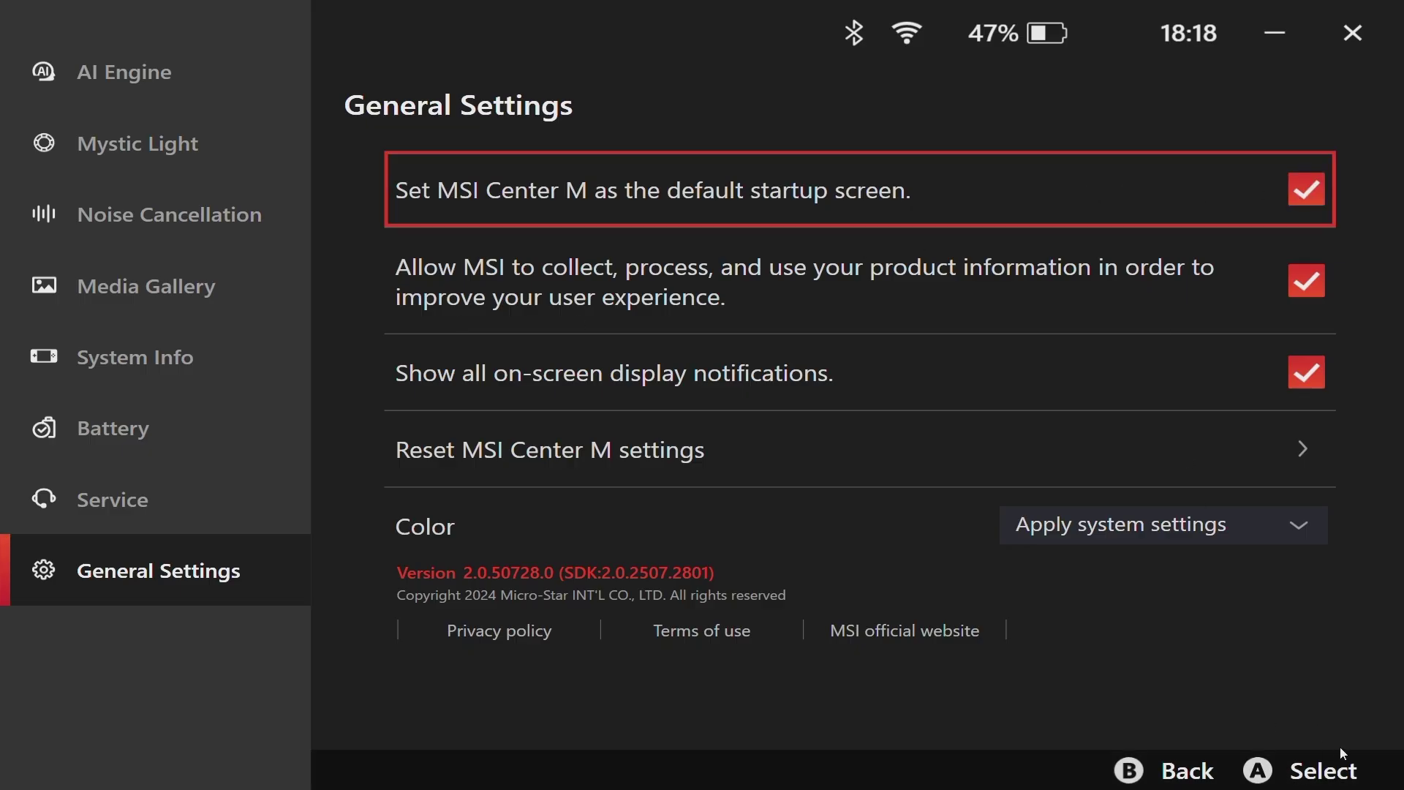
key(Left)
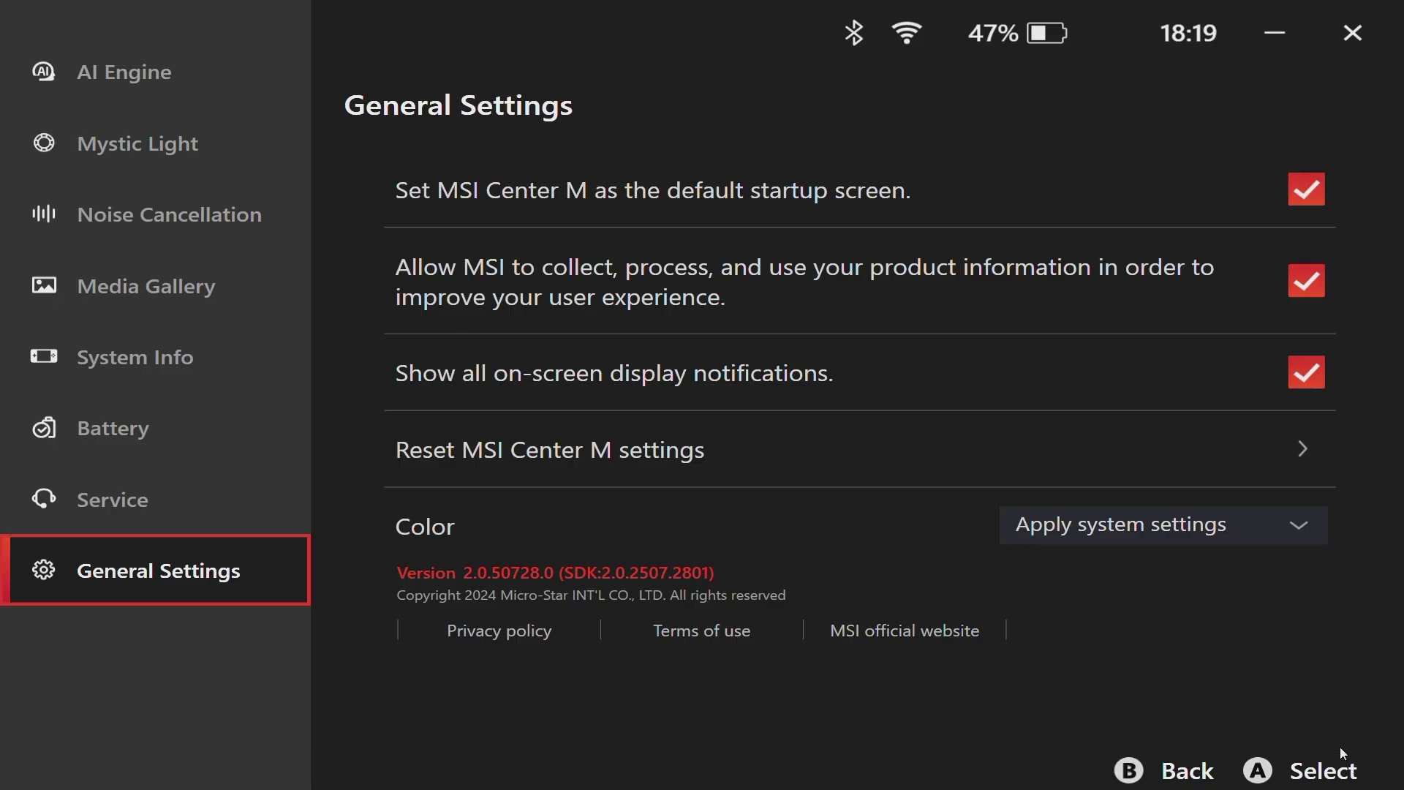
key(Escape)
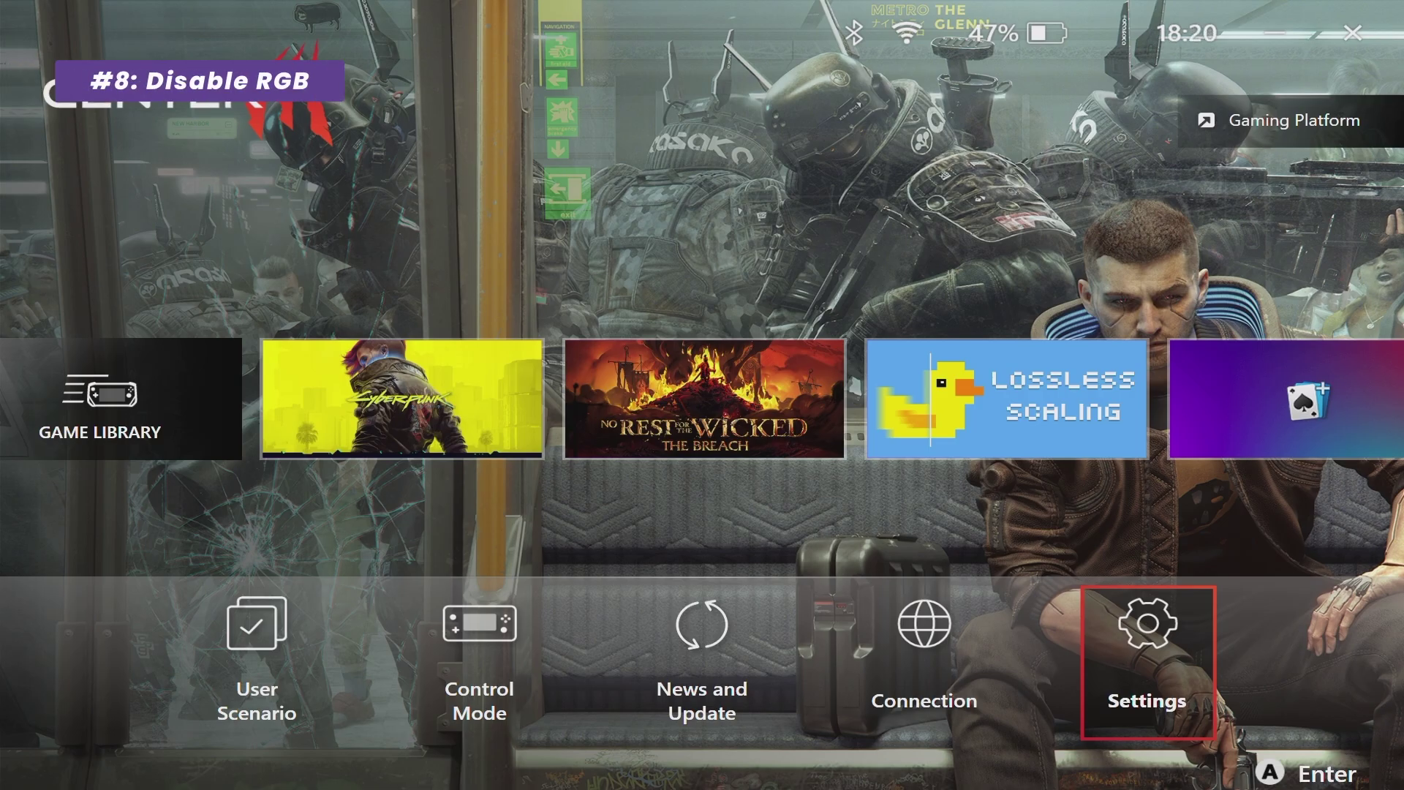
- Choose the Off lighting effect for Profile 1 under Mystic Light settings
key(Left)
key(Right)
key(Return)
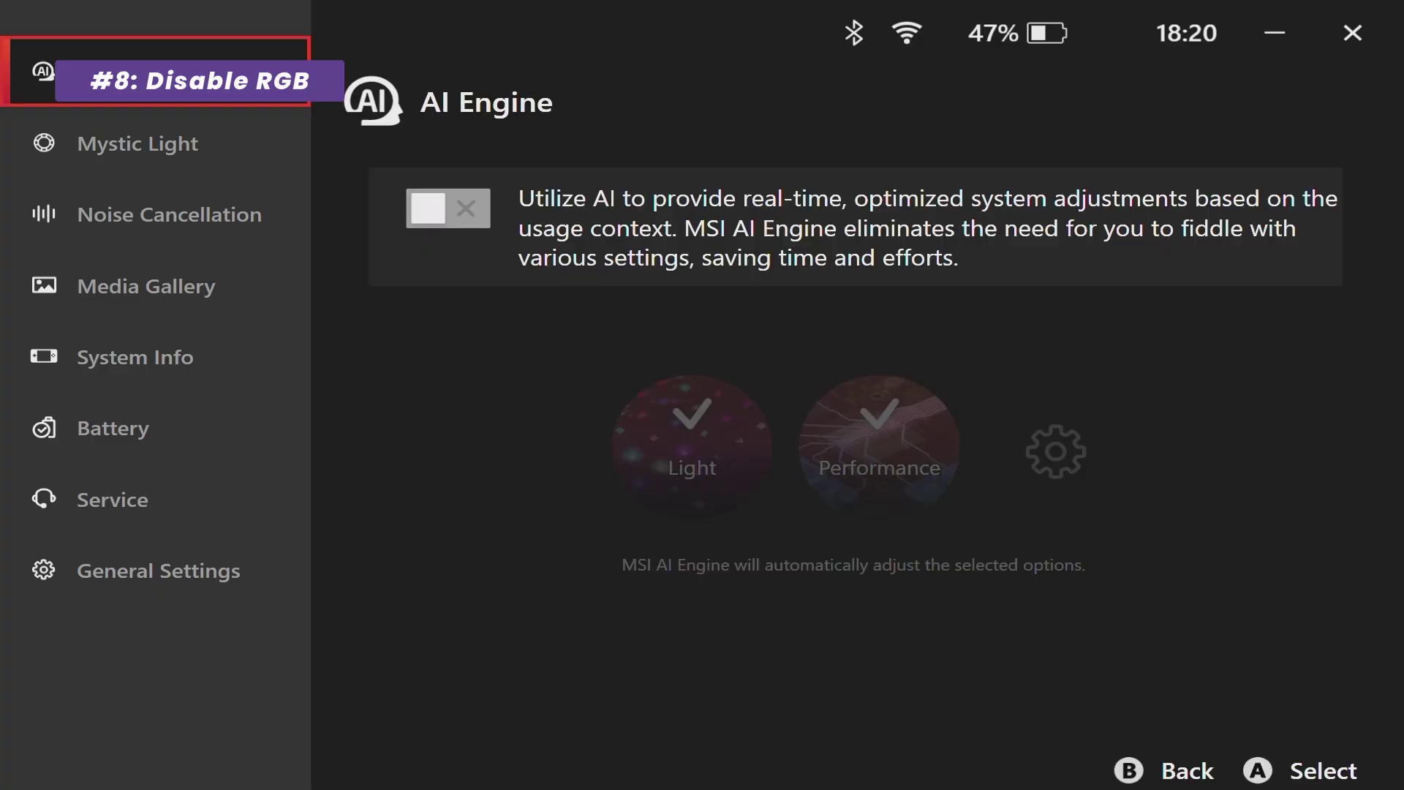
key(Down)
key(Return)
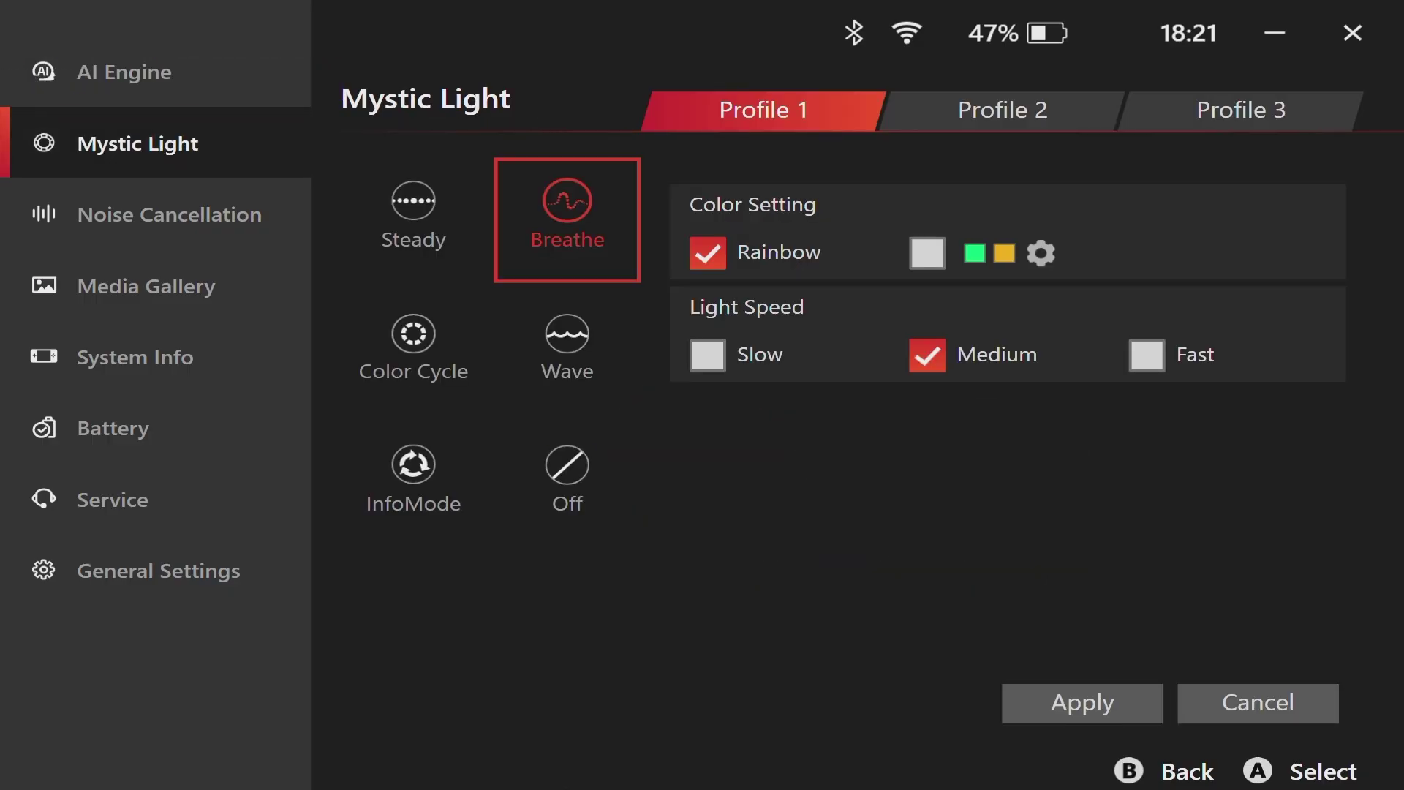
key(Down)
key(Down)
key(Return)
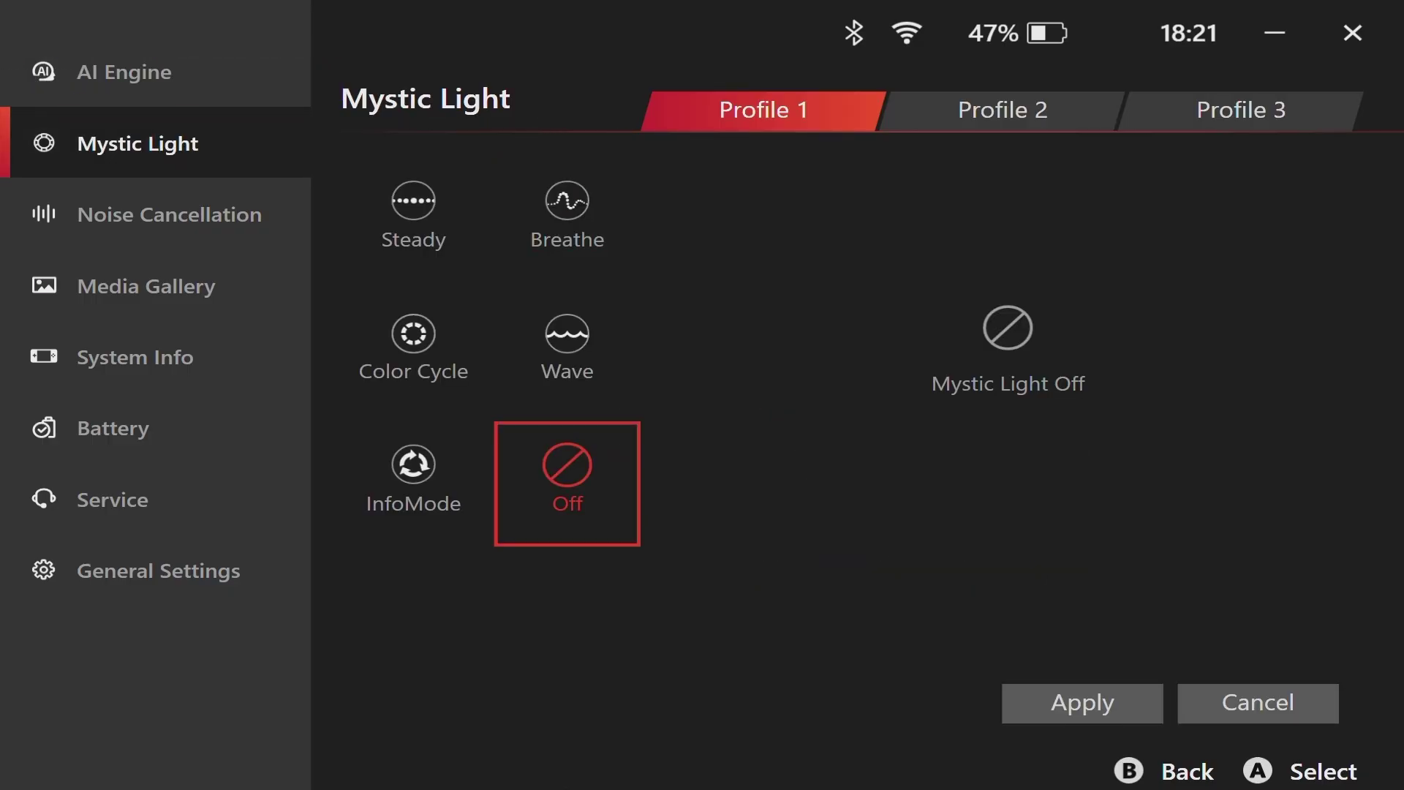
- Apply the Mystic Light Off change, then confirm Game Mode is On under Gaming > Game Mode
key(Down)
key(Return)
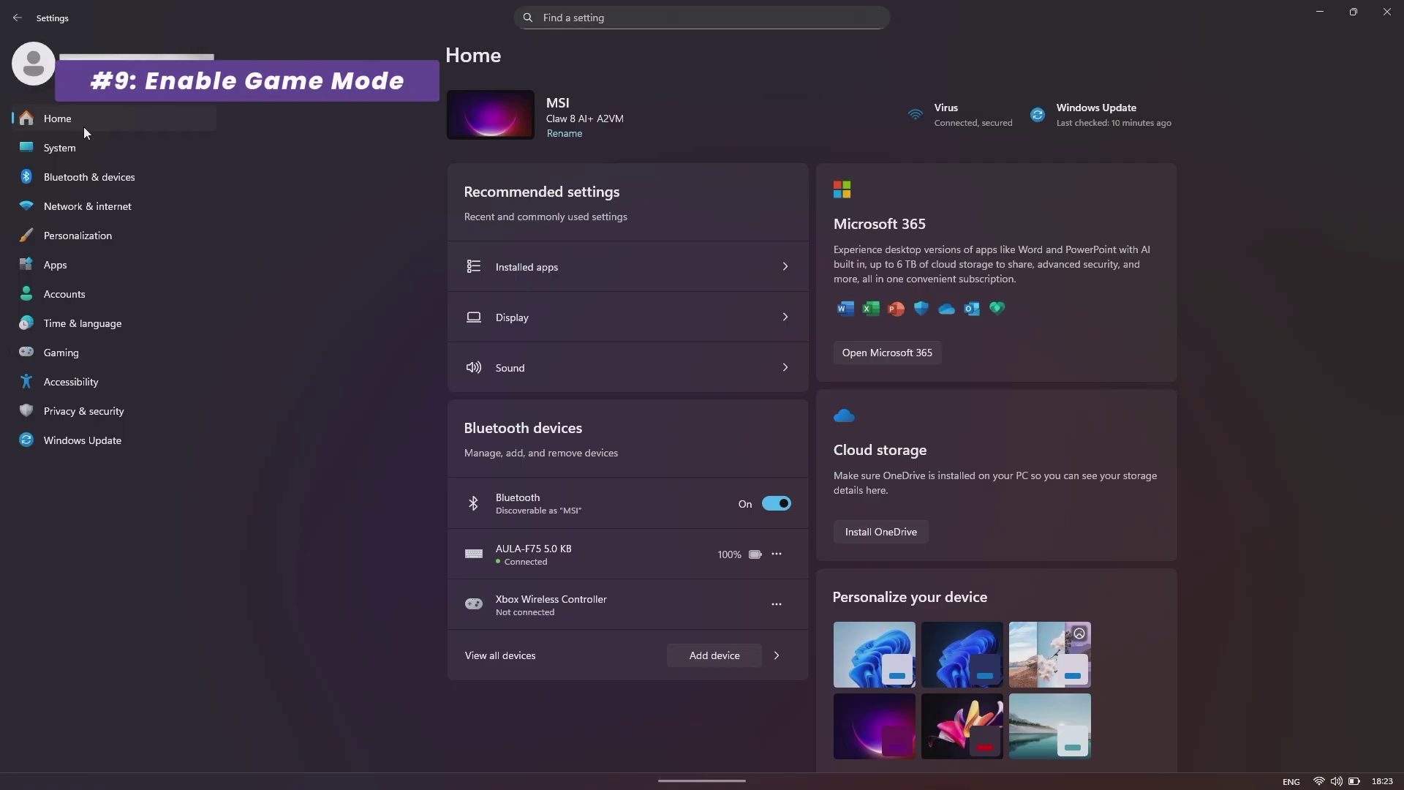
click(68, 354)
click(639, 226)
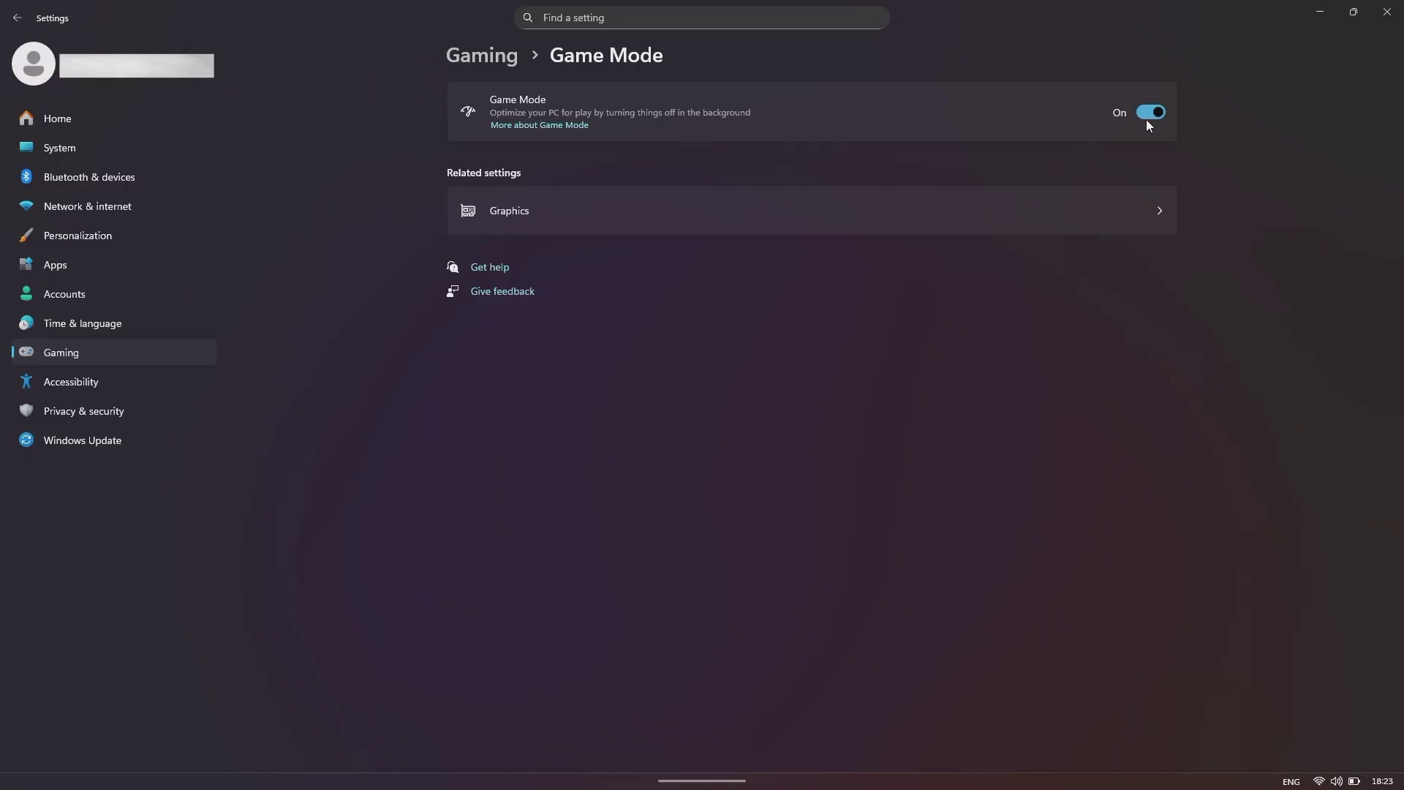
- Set Cyberpunk 2077's GPU preference to High Performance under Advanced graphics settings
click(1153, 215)
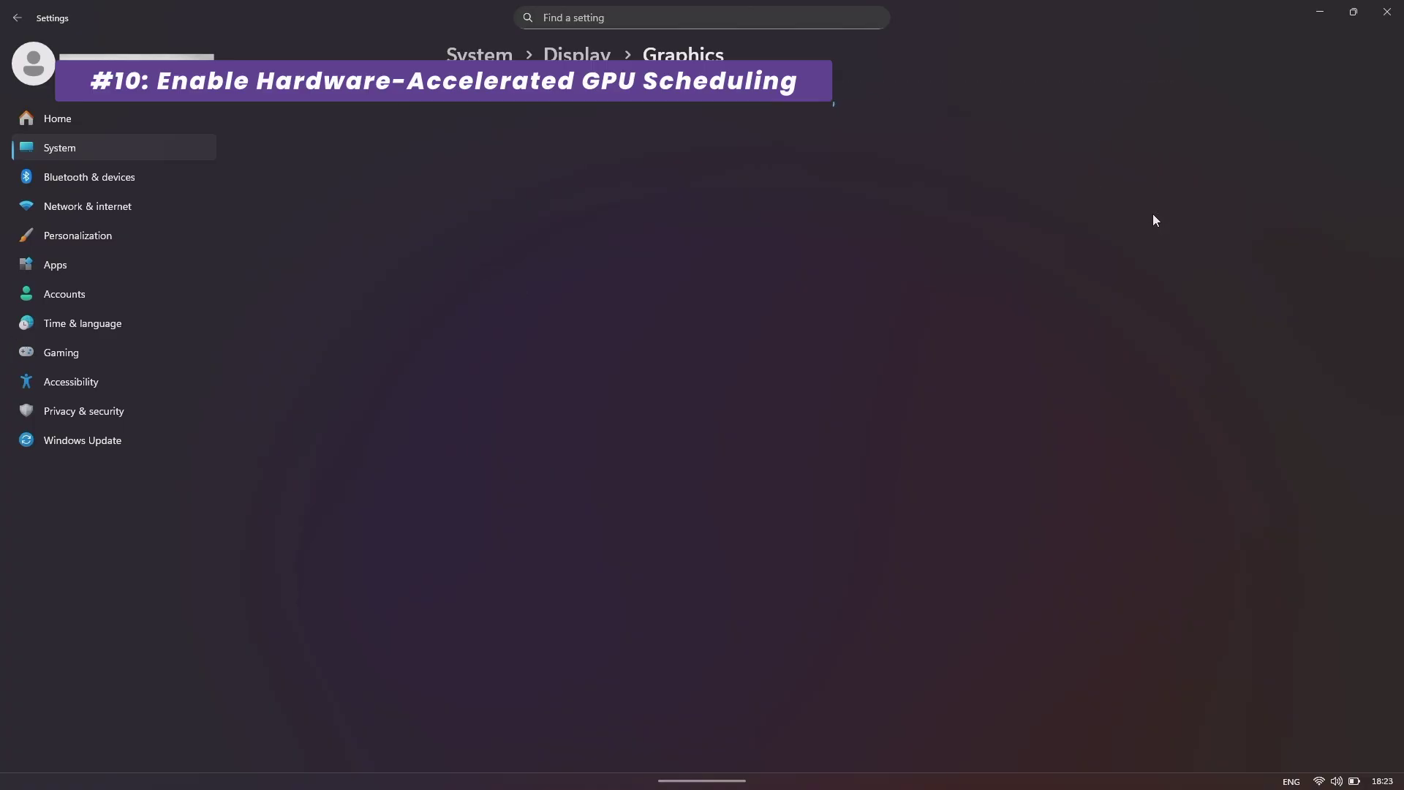
click(1101, 235)
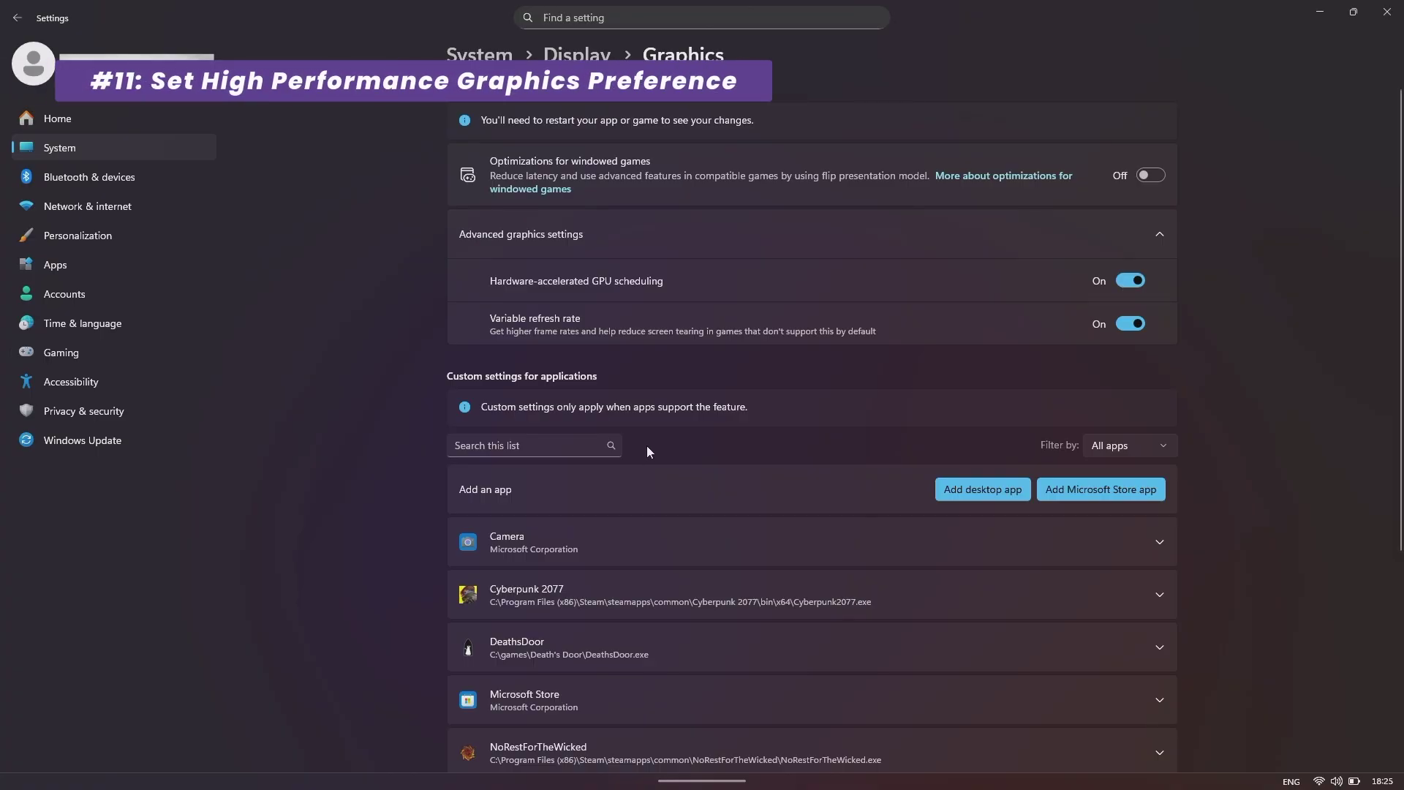
click(1161, 597)
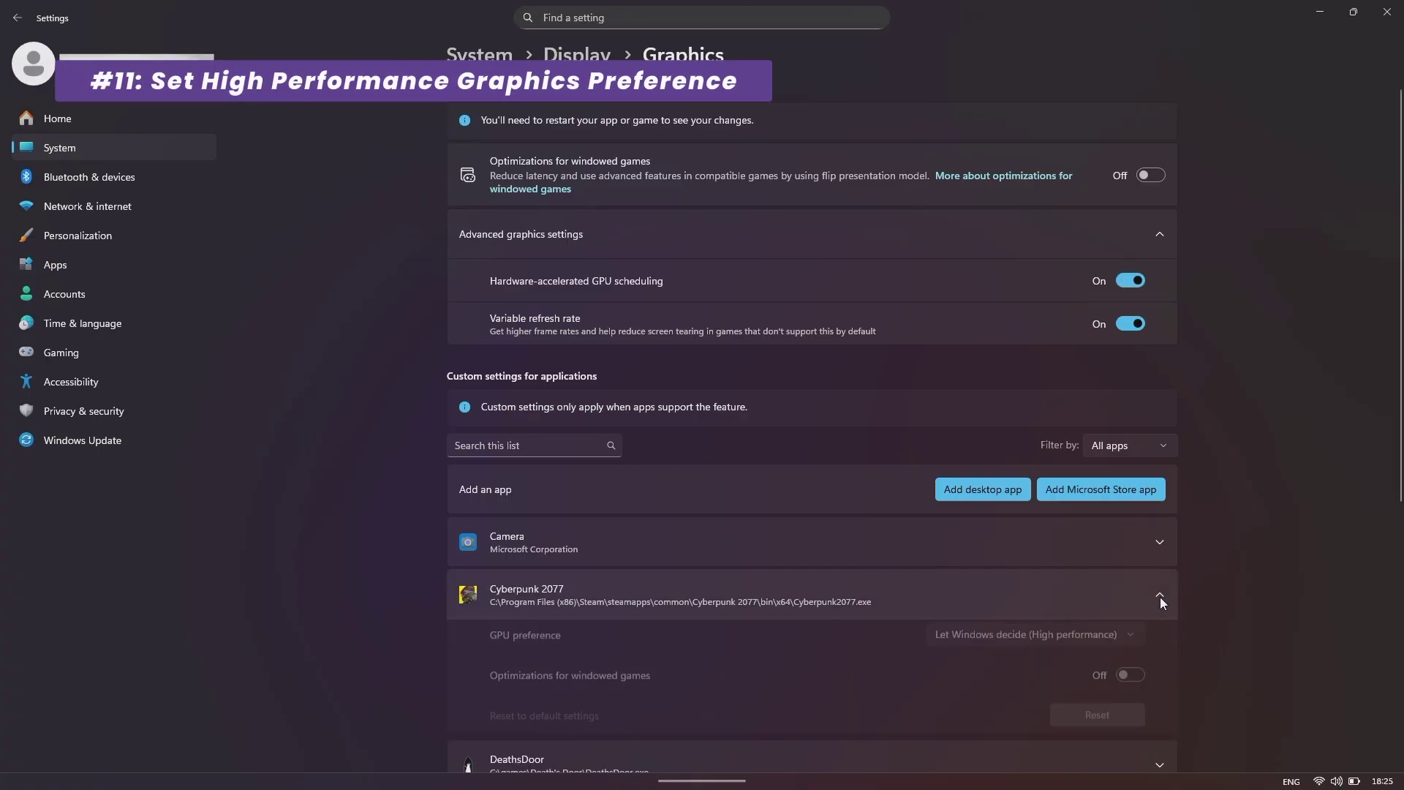
click(1056, 644)
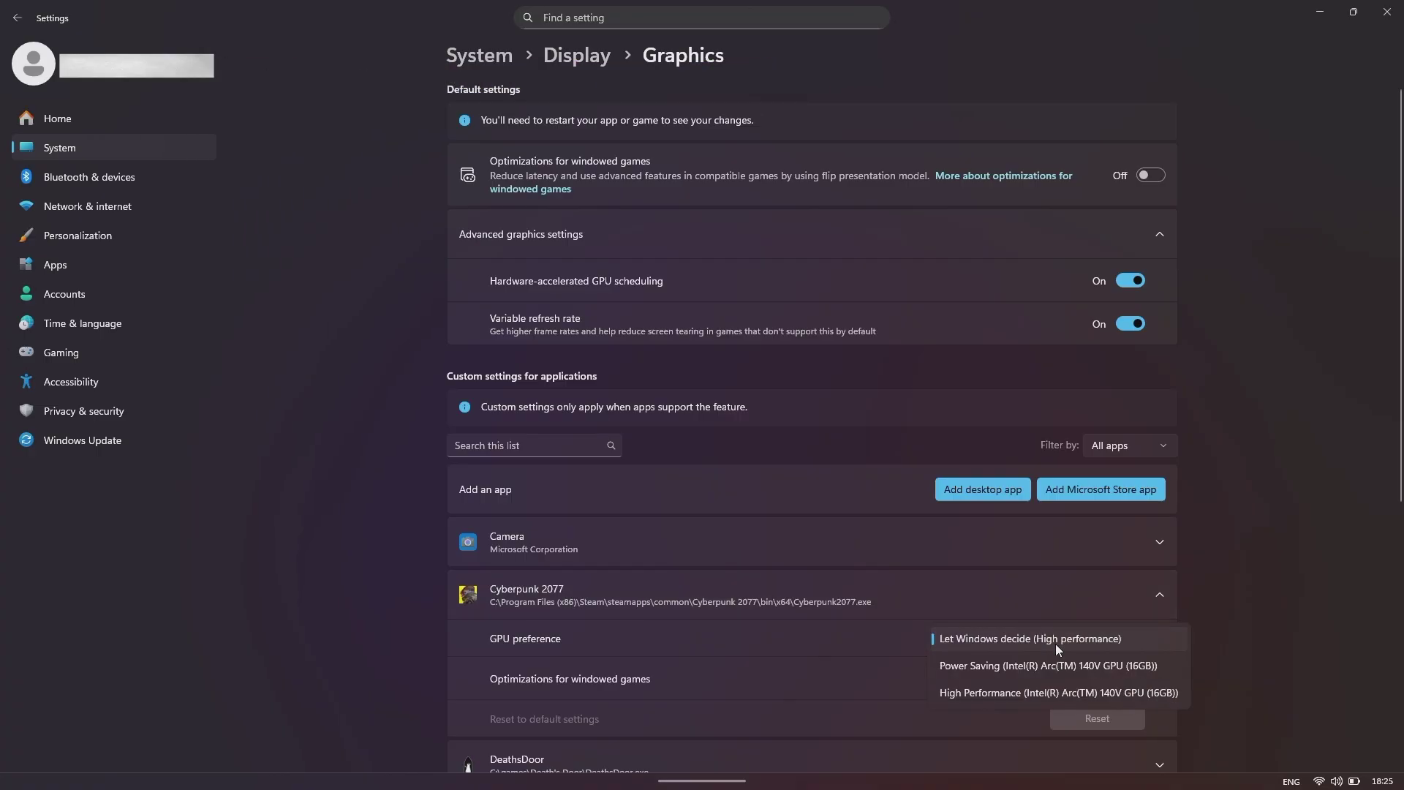
click(994, 695)
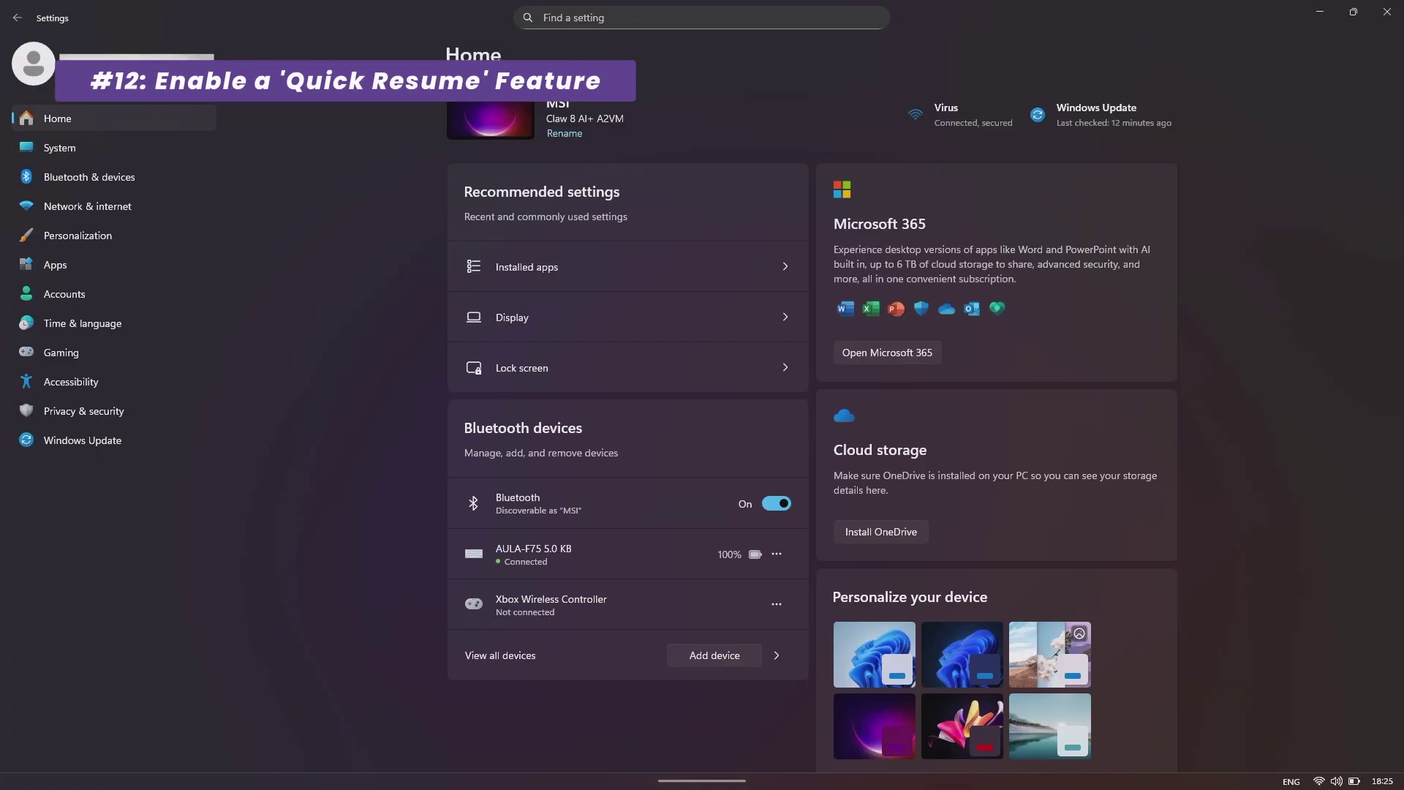
- Find Power & battery with a 'power' search and expand the lid, power and sleep button controls
click(617, 18)
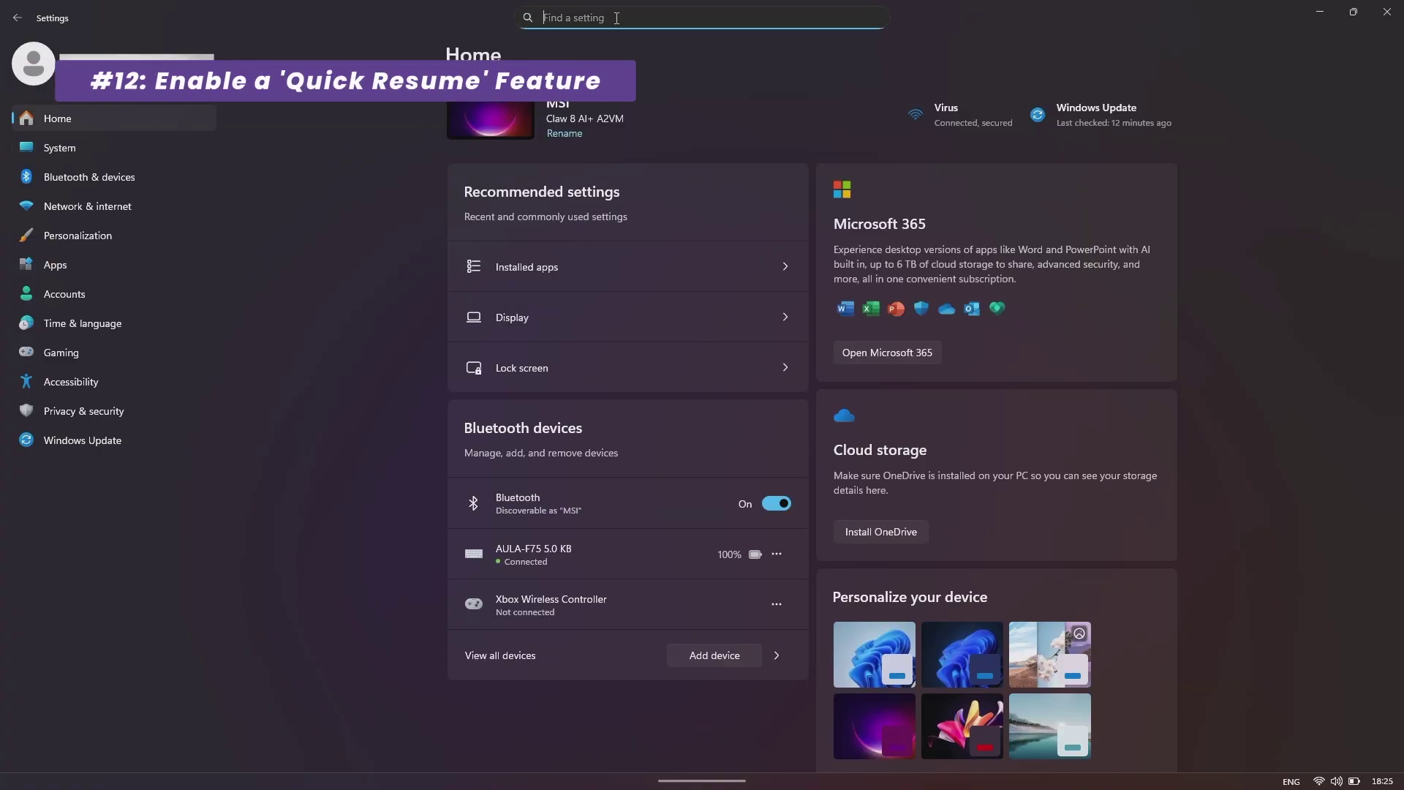
text(power)
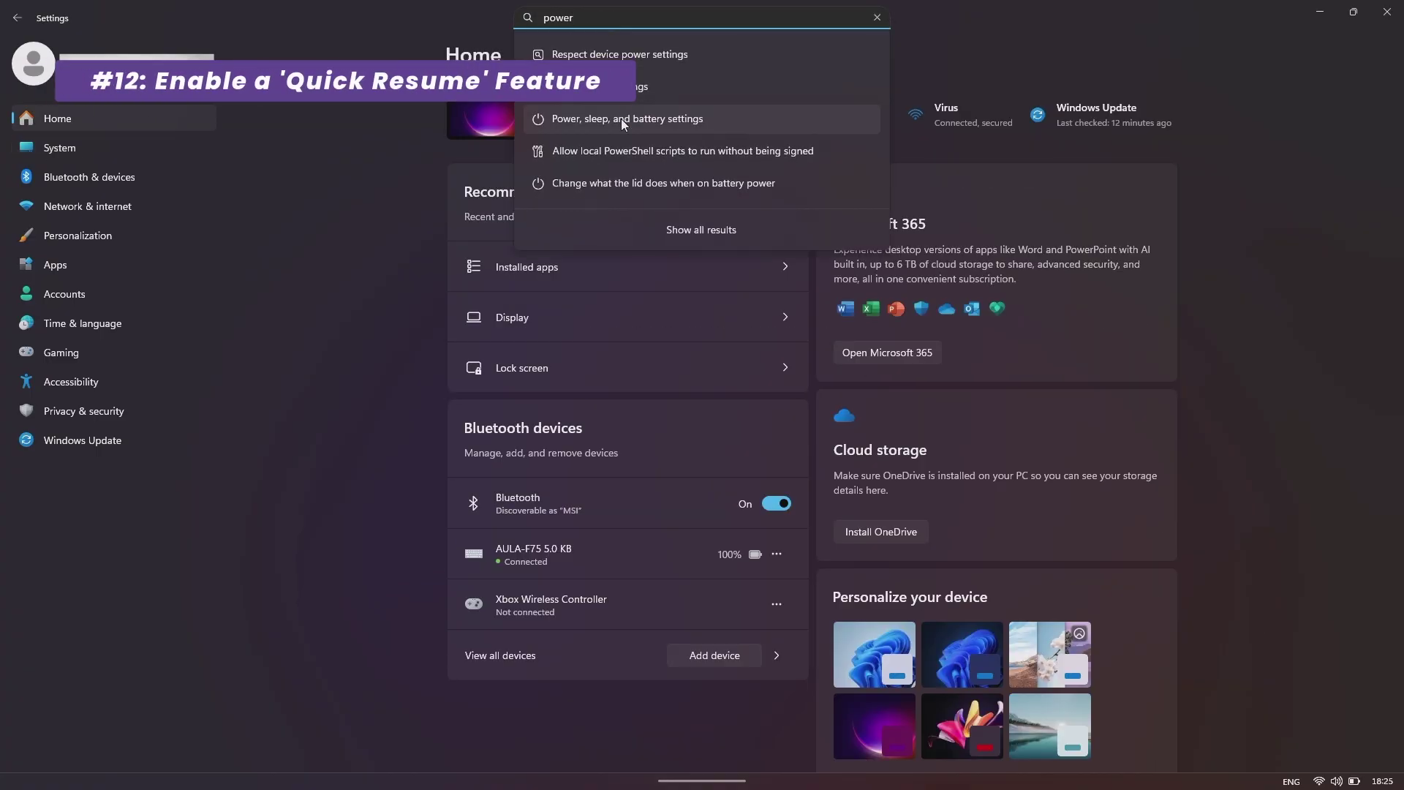
click(616, 120)
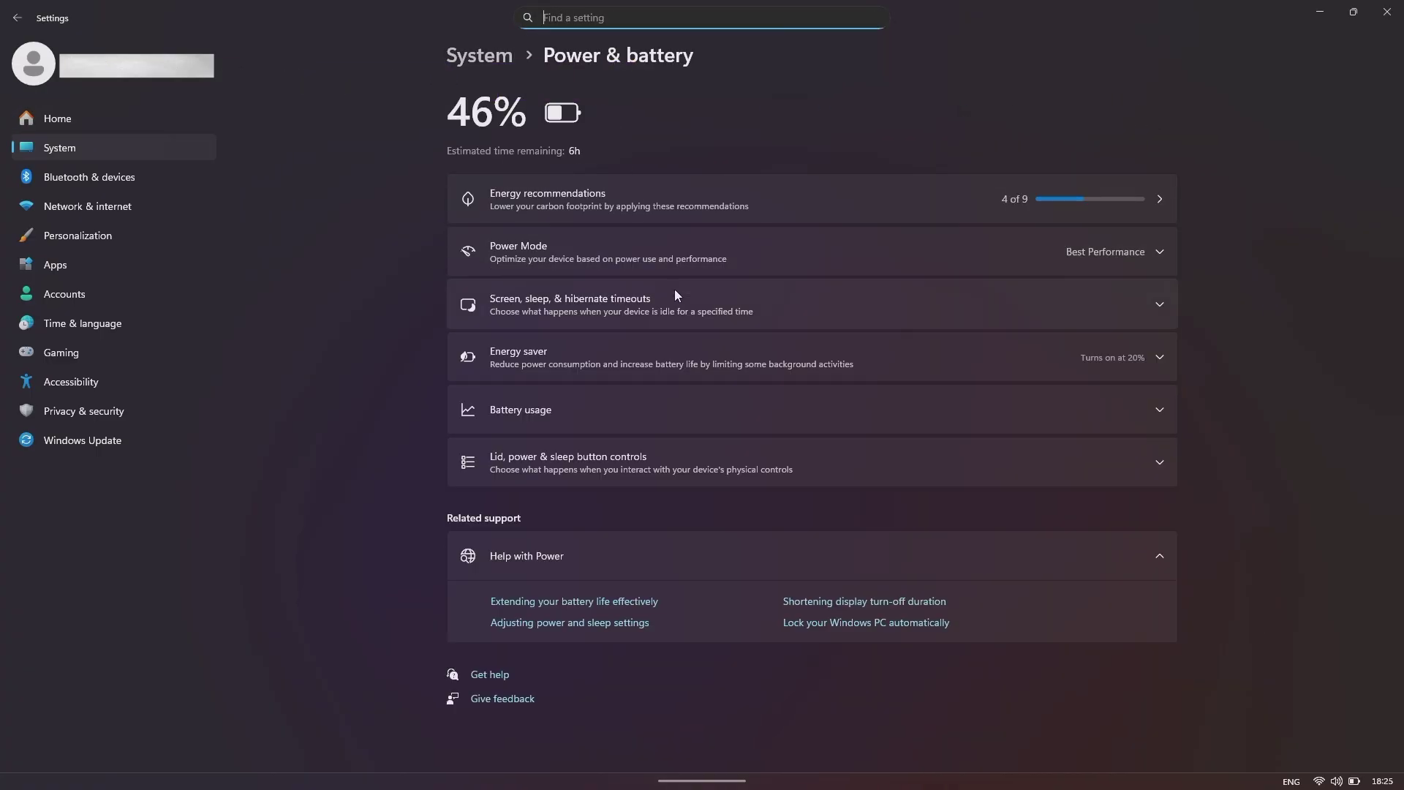
click(592, 463)
- Set the power button, sleep button and lid close to Hibernate when plugged in
click(1094, 431)
click(1091, 457)
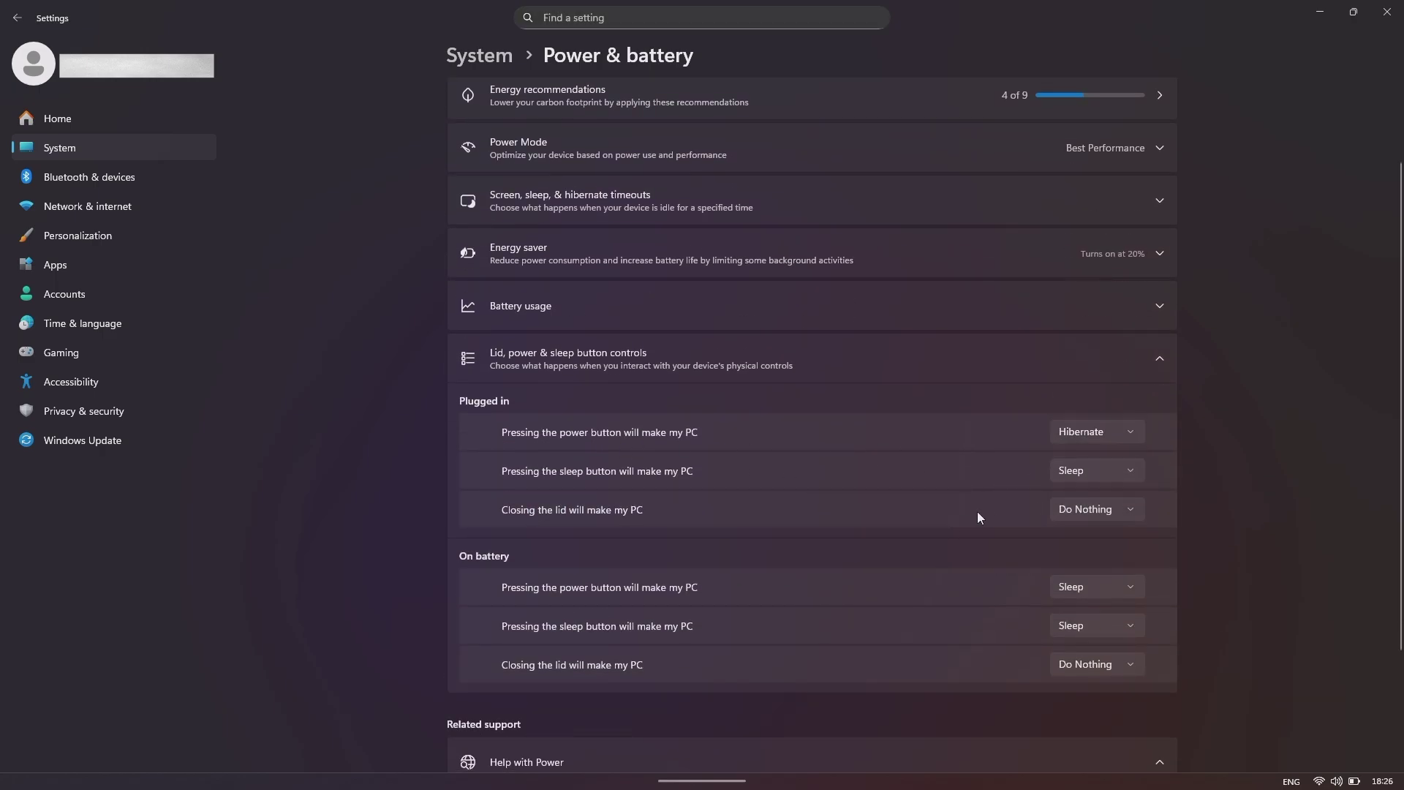
click(1118, 470)
click(1090, 496)
scroll(1117, 485, down, 2)
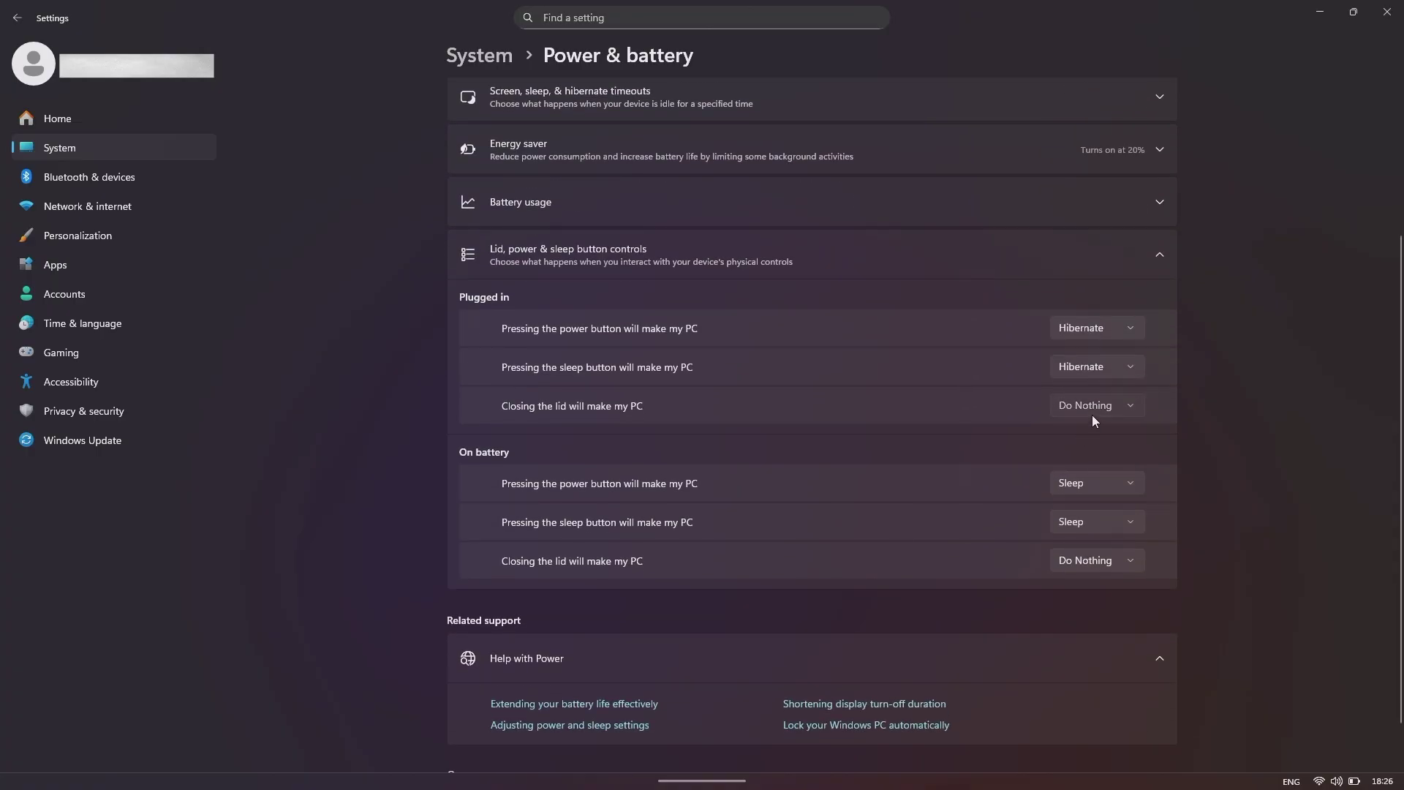
click(1095, 407)
click(1100, 460)
- Set the power button, sleep button and lid close to Hibernate on battery
scroll(914, 464, down, 1)
click(1097, 458)
click(1076, 469)
click(1094, 498)
click(1083, 508)
click(1092, 563)
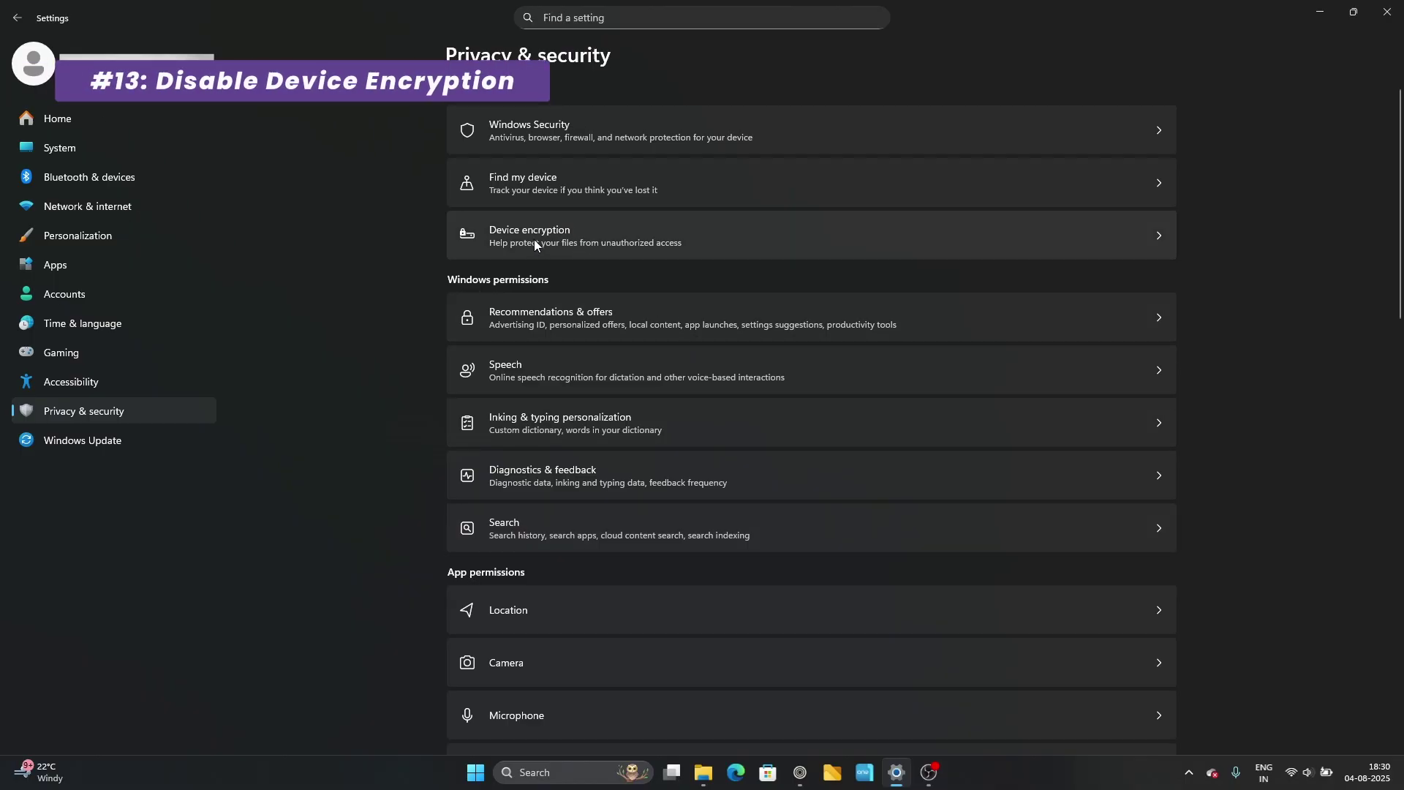
- Open Device encryption from the Privacy & security page
click(695, 243)
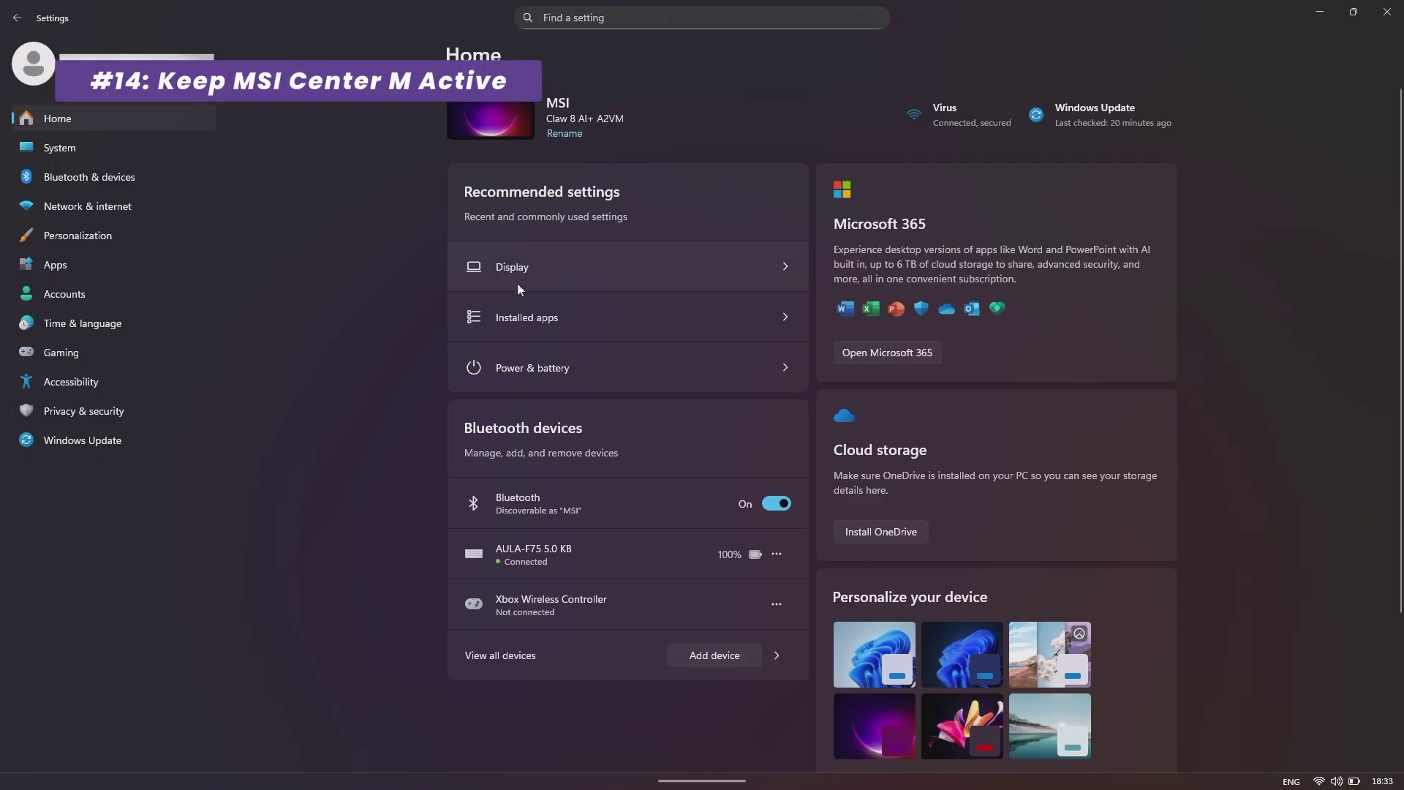
- Find MSI Center M with an 'msi' search in Installed apps and confirm background permission is Always
click(527, 316)
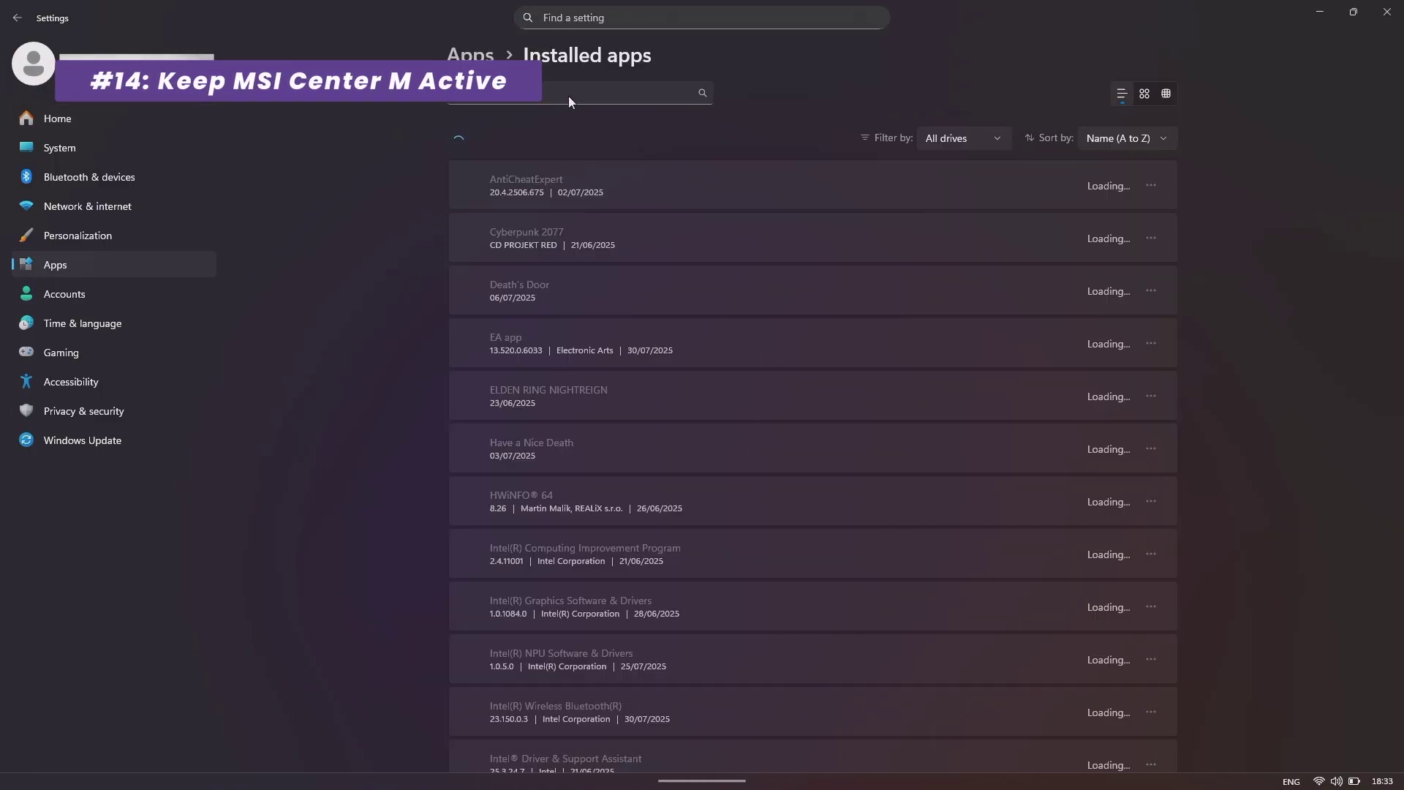
click(575, 92)
text(msi)
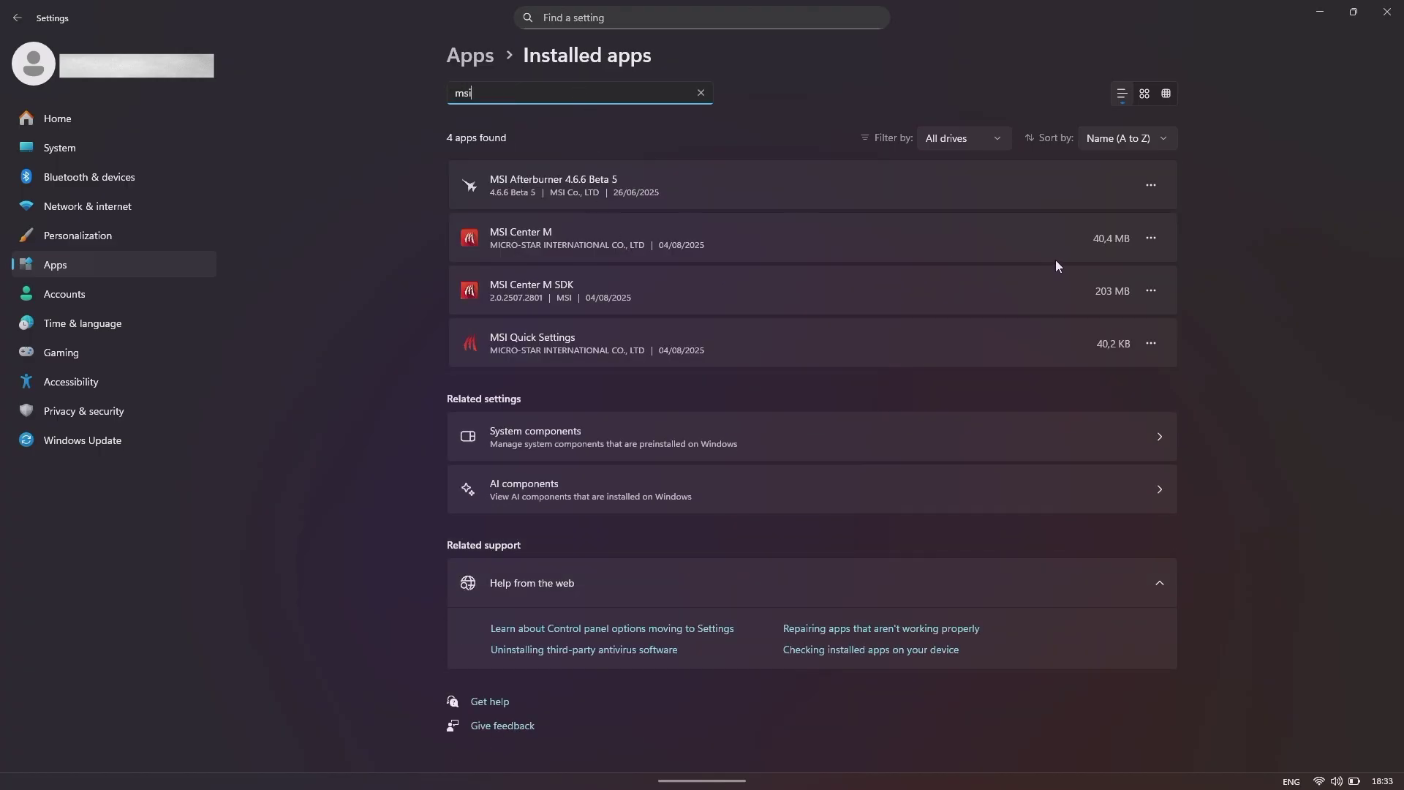
click(1152, 238)
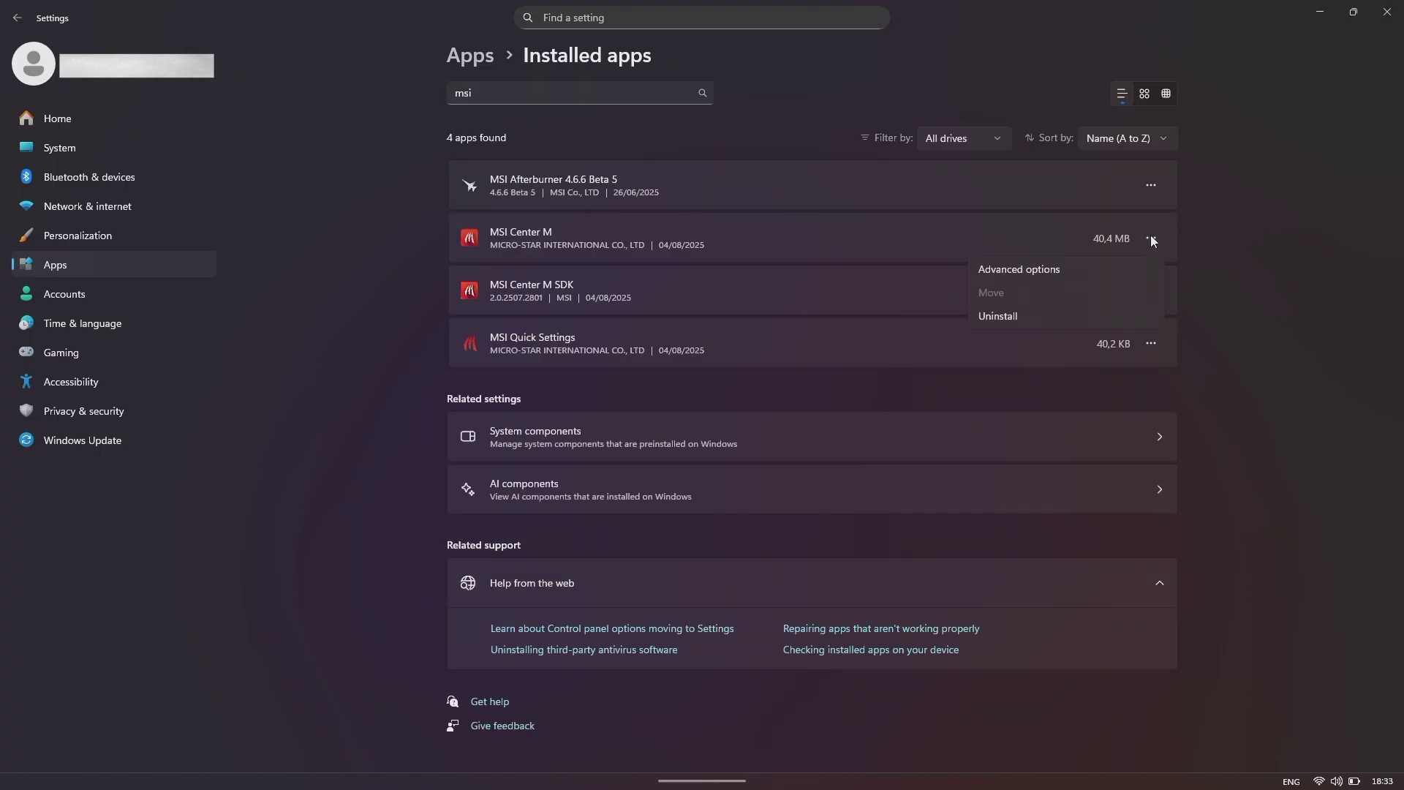
click(1055, 270)
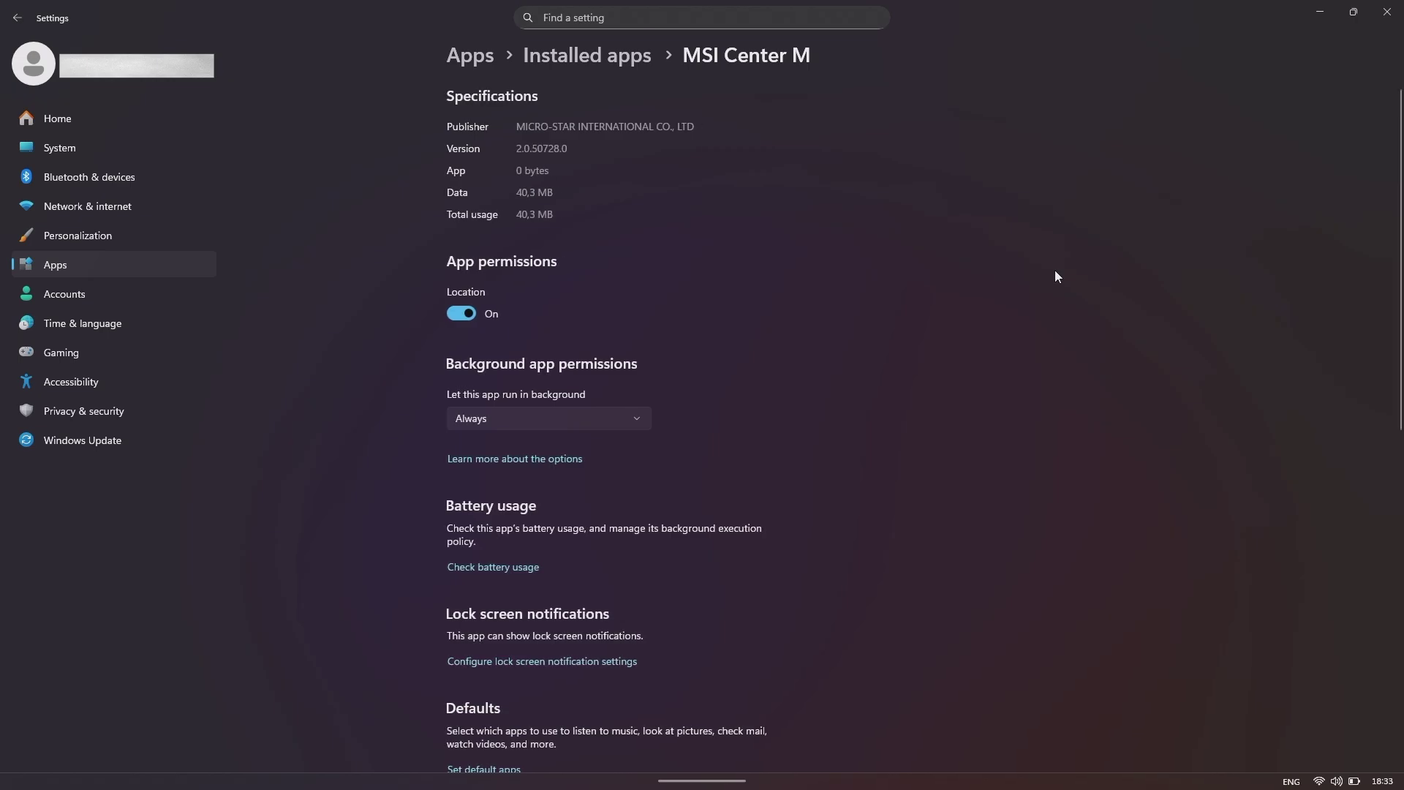
click(498, 420)
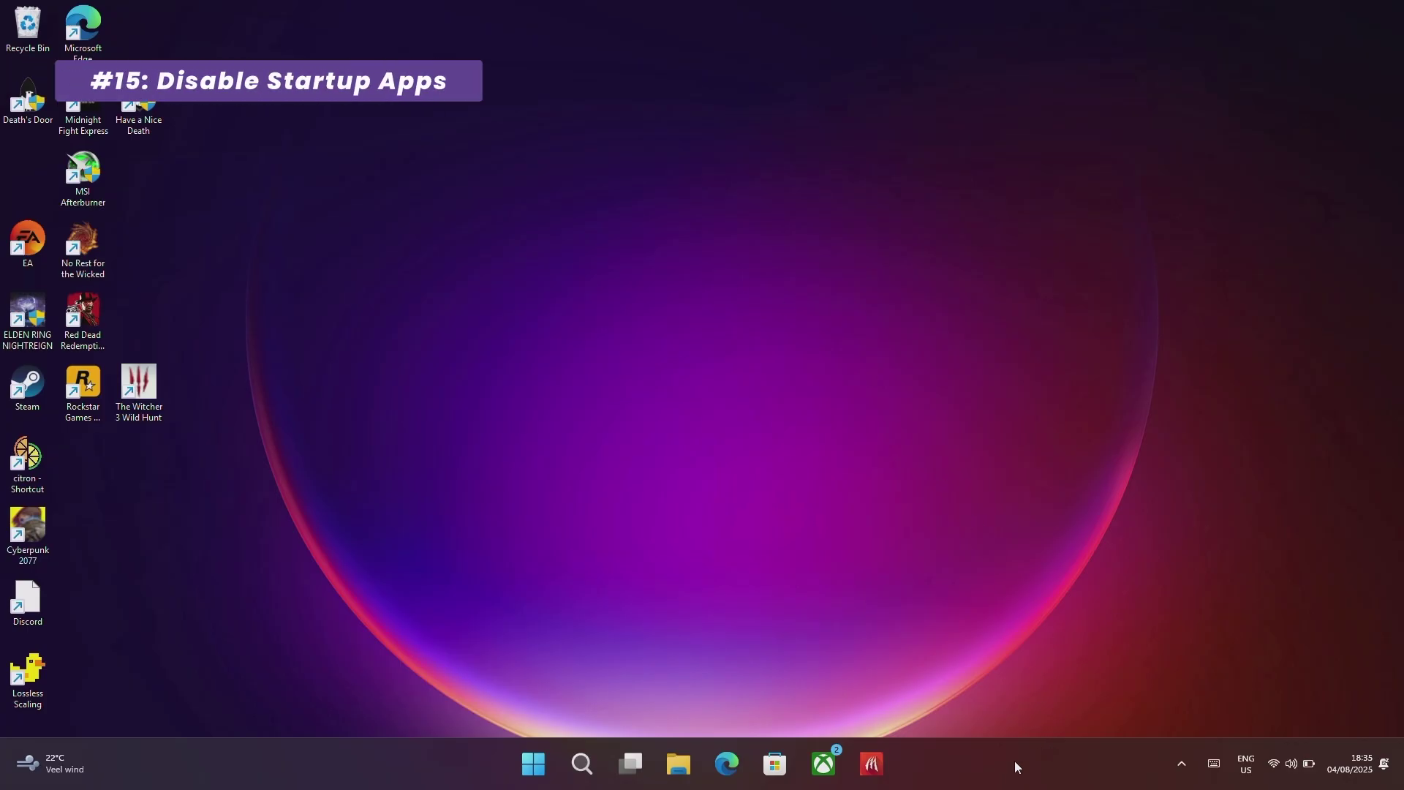
- Disable Phone Link and Microsoft 365 Copilot in Task Manager's Startup apps
right_click(1011, 764)
click(1073, 696)
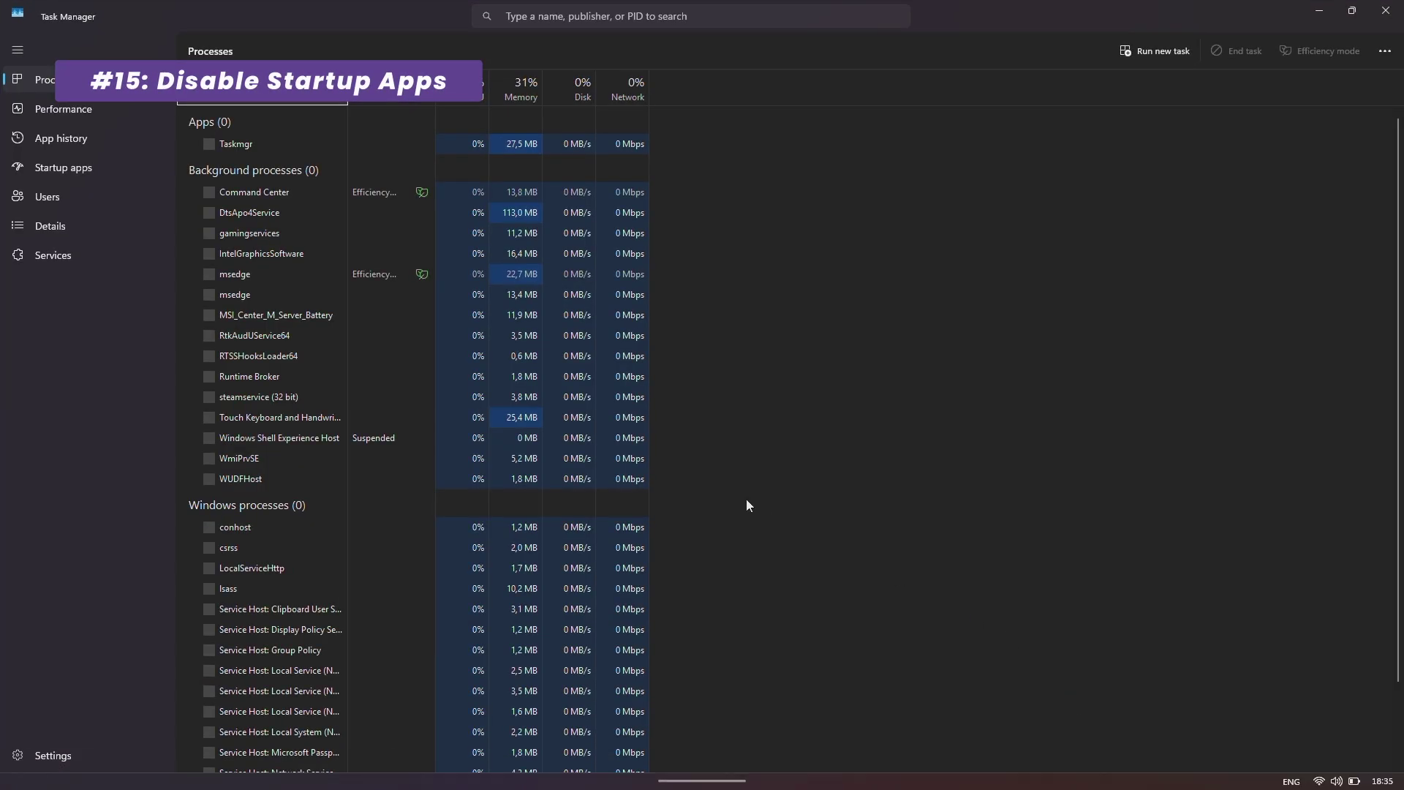
click(93, 169)
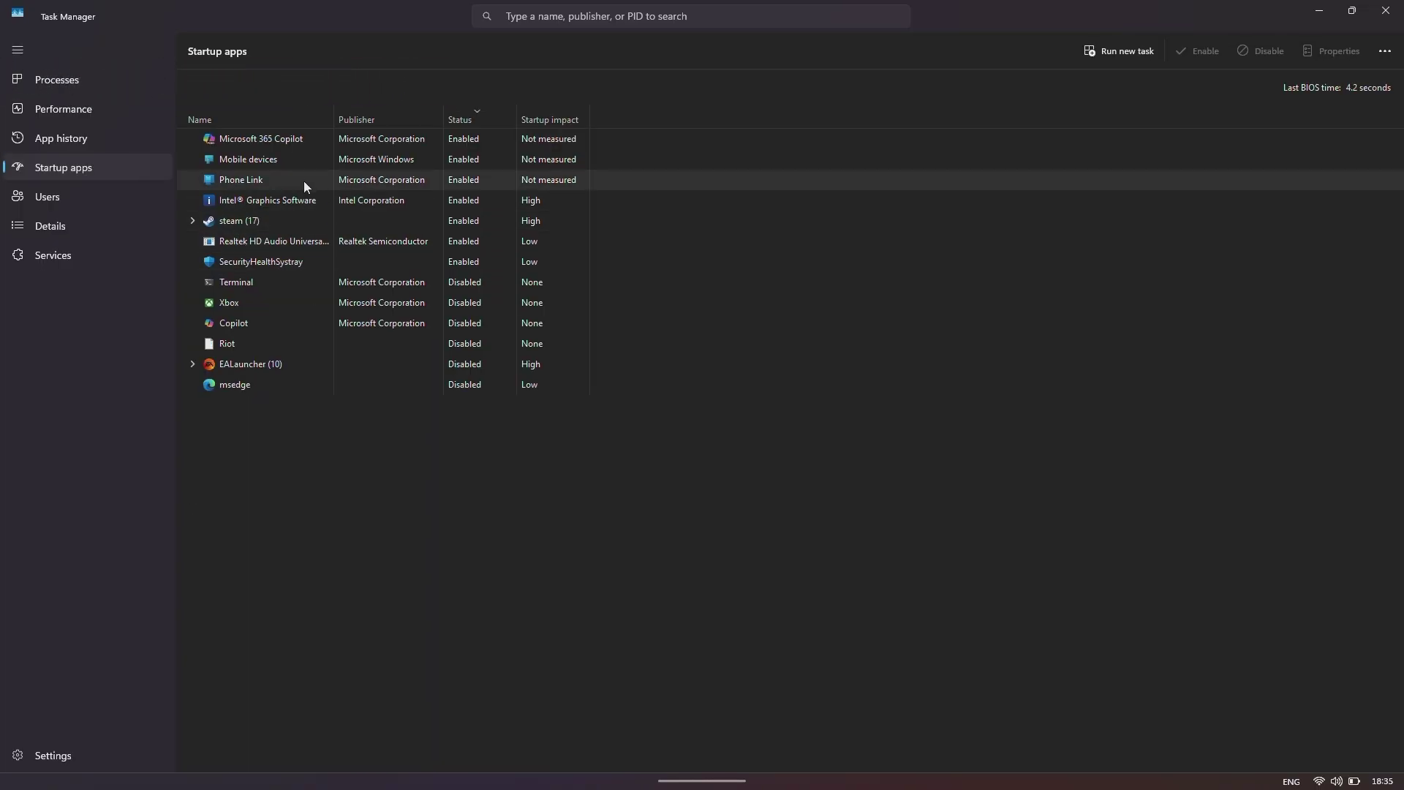
click(468, 180)
click(1256, 50)
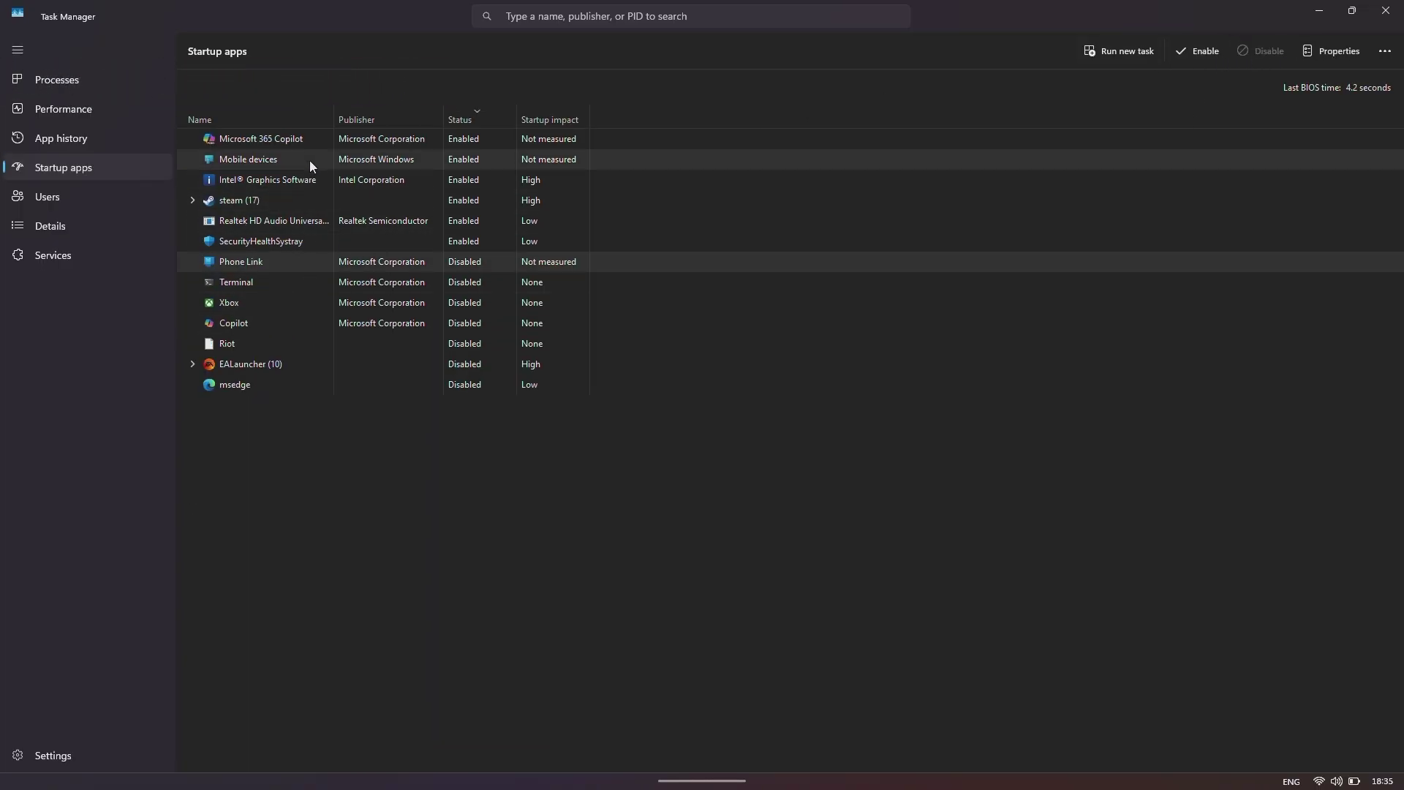
click(330, 146)
click(1259, 52)
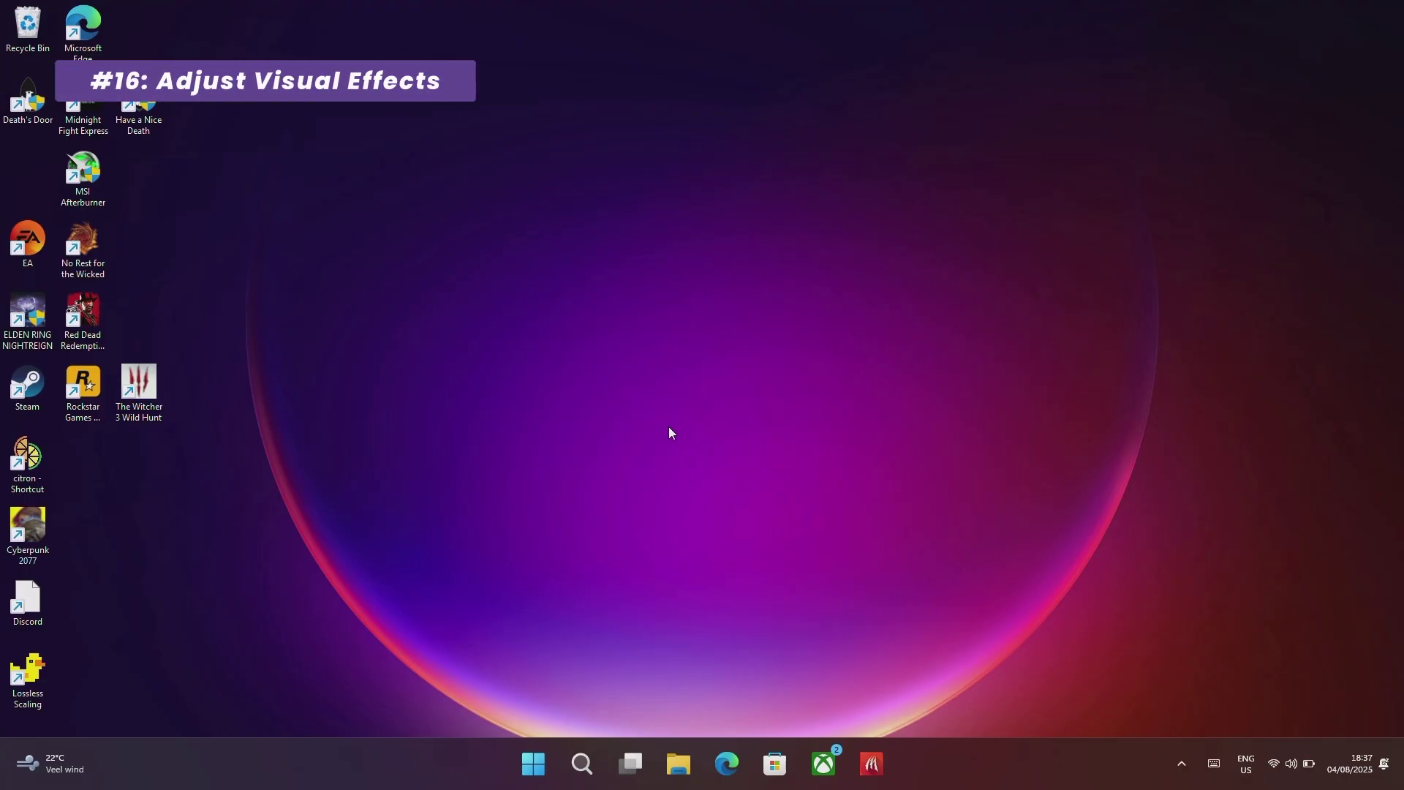
- Apply the 'Adjust for best performance' visual effects preset, found via an 'adjust' search
click(532, 764)
text(adjust)
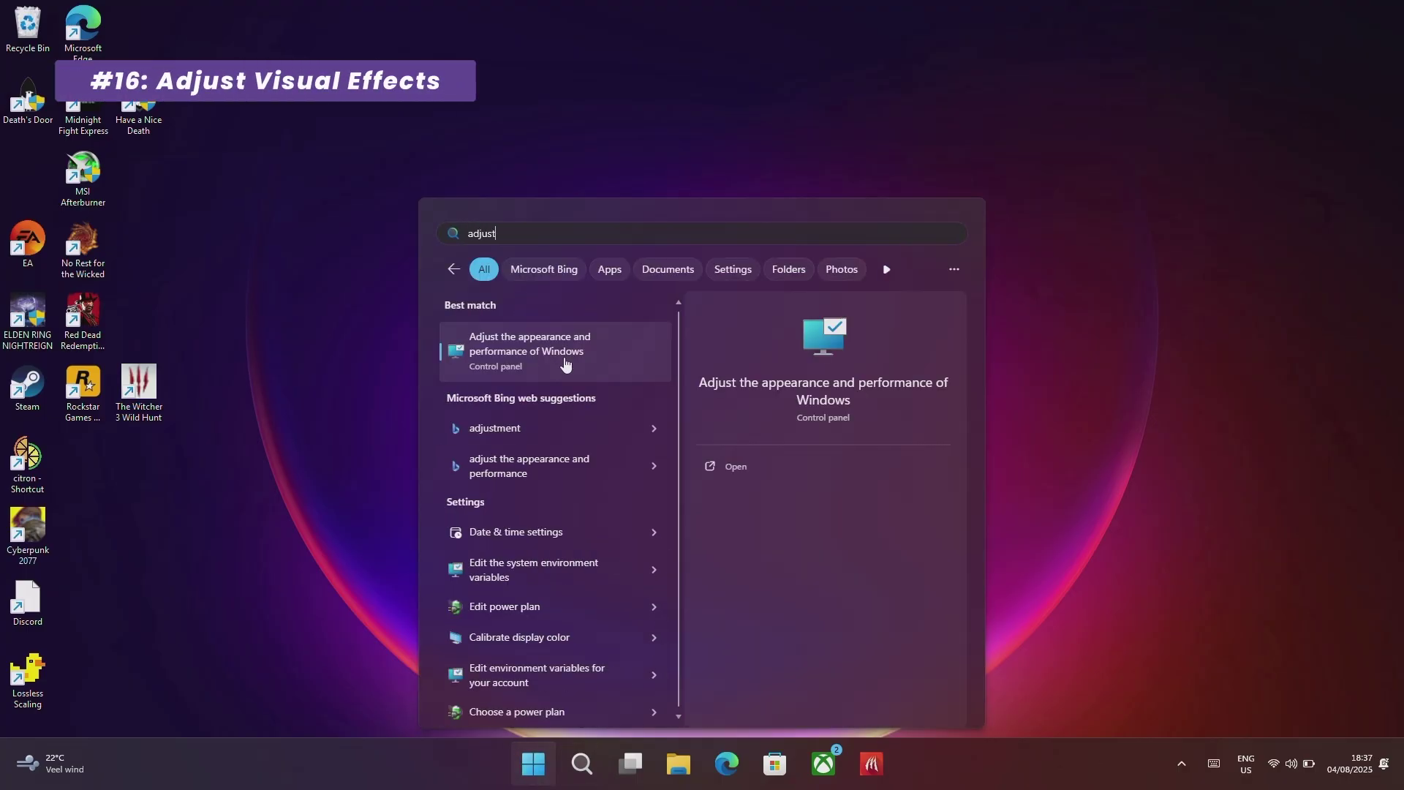
click(533, 366)
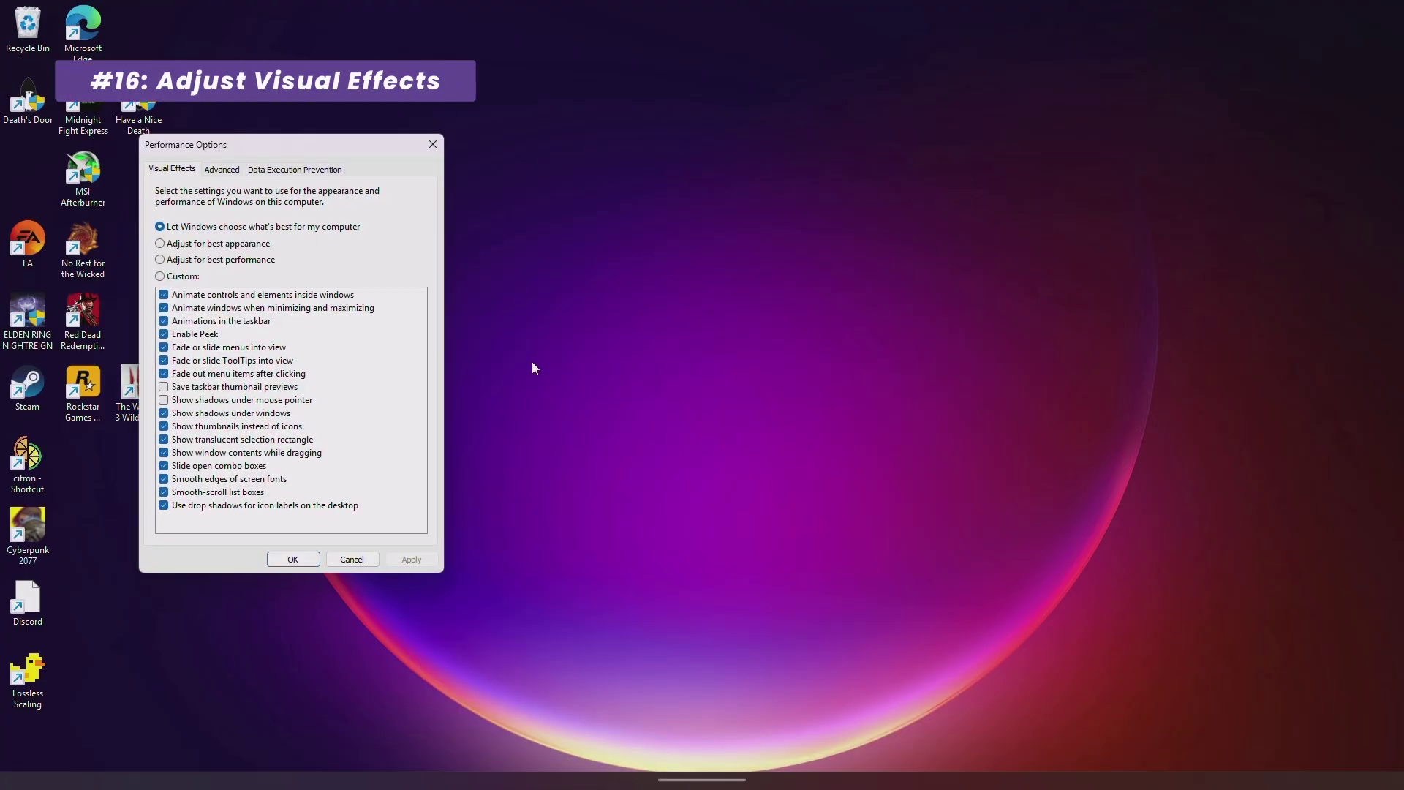
click(161, 260)
click(409, 559)
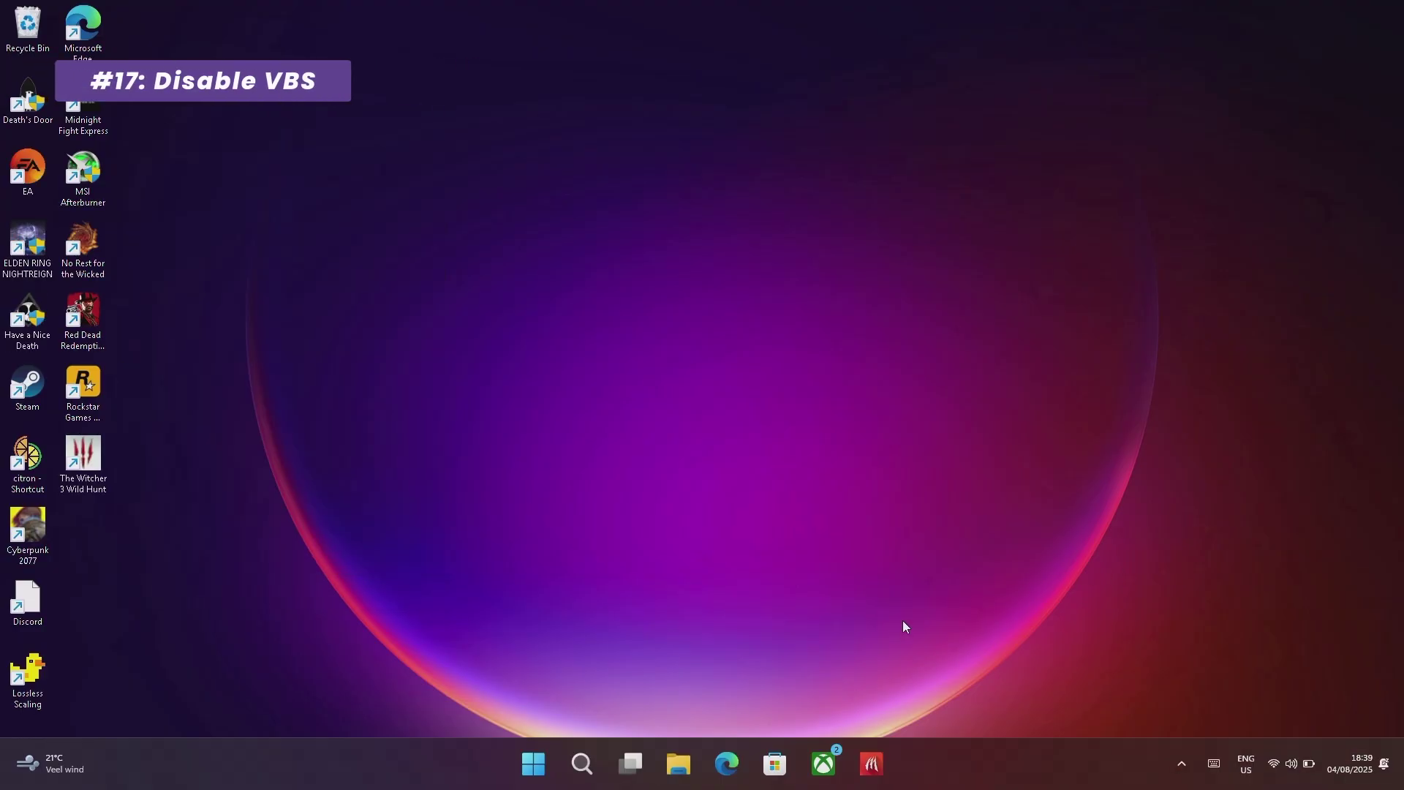
- Switch Memory integrity Off in Core isolation, found by searching 'core i', and approve the prompt
click(537, 767)
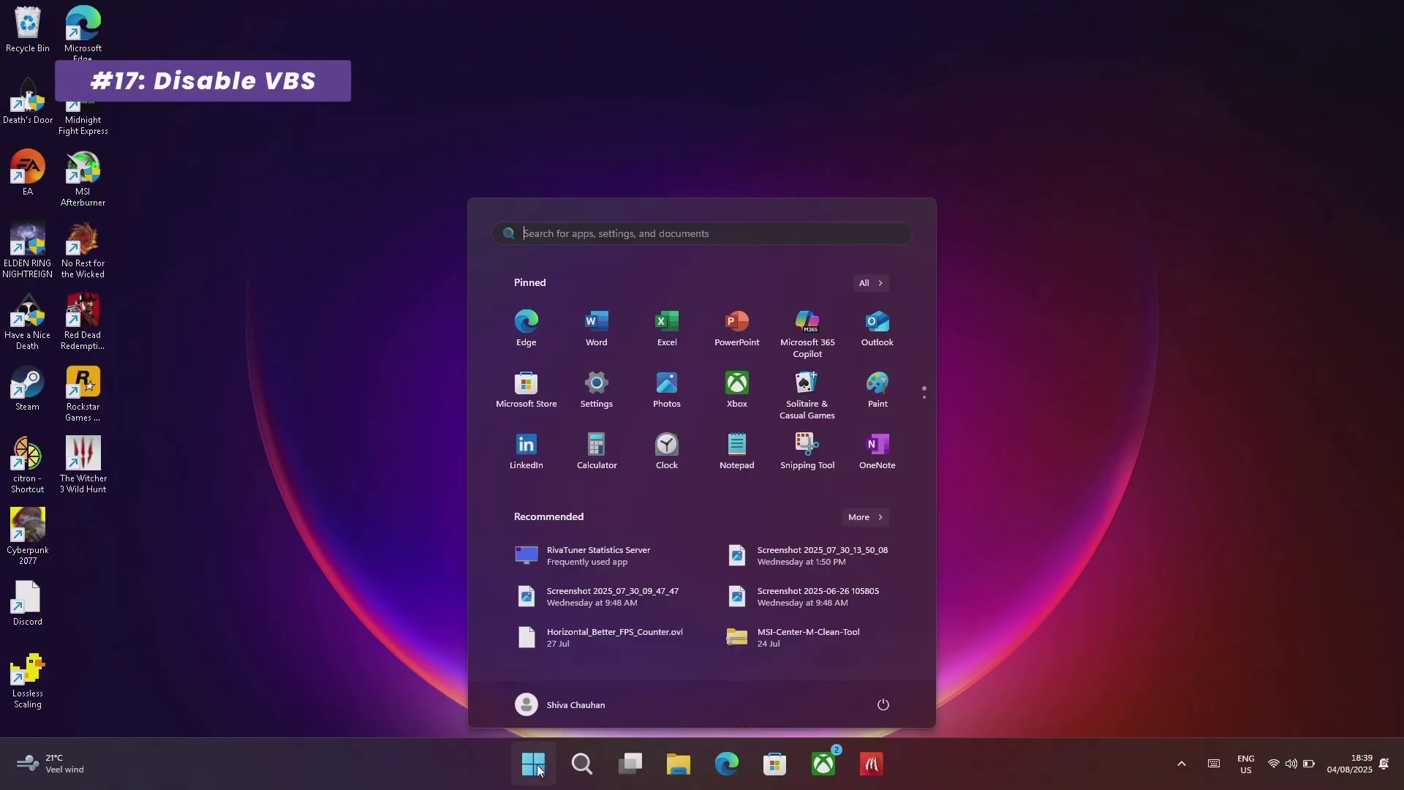
text(core is)
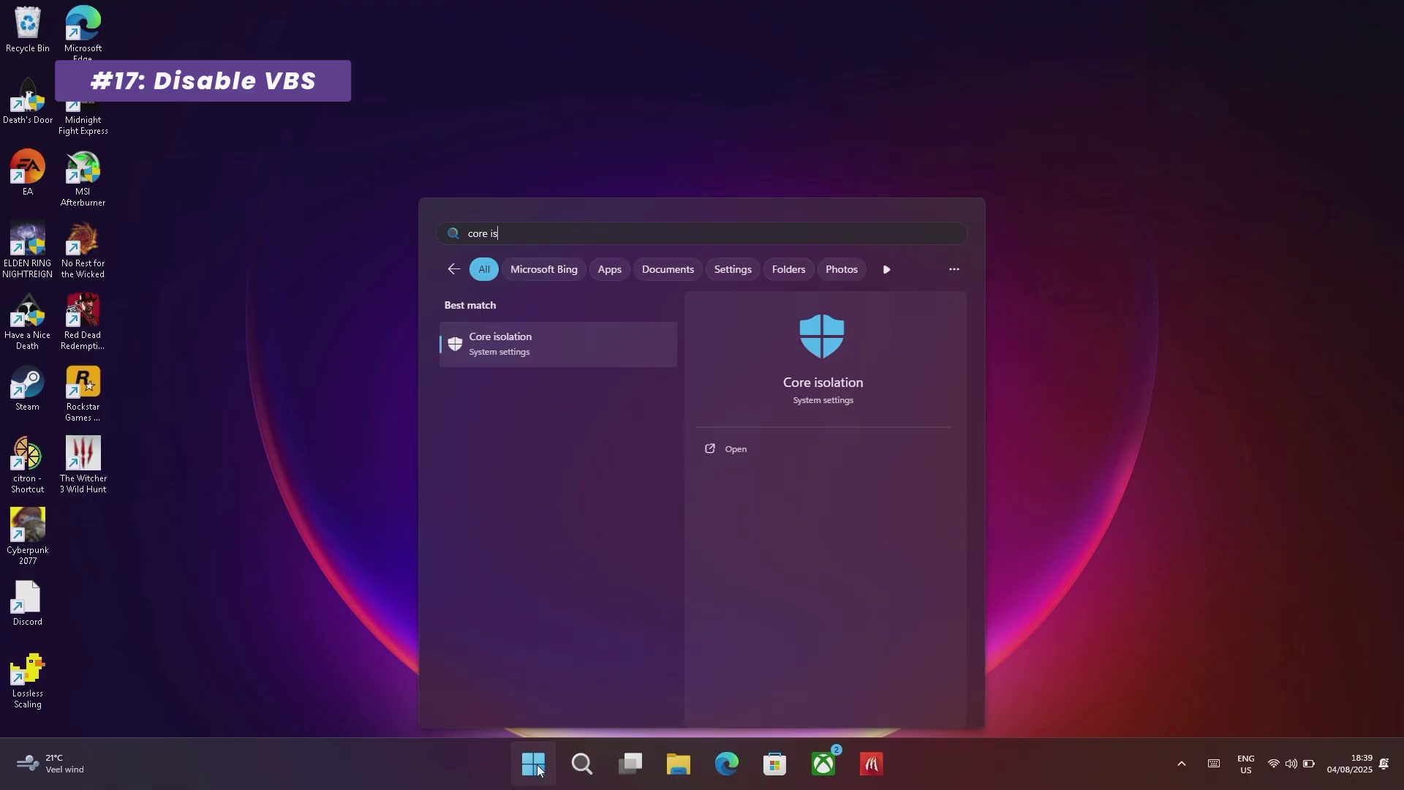
key(Return)
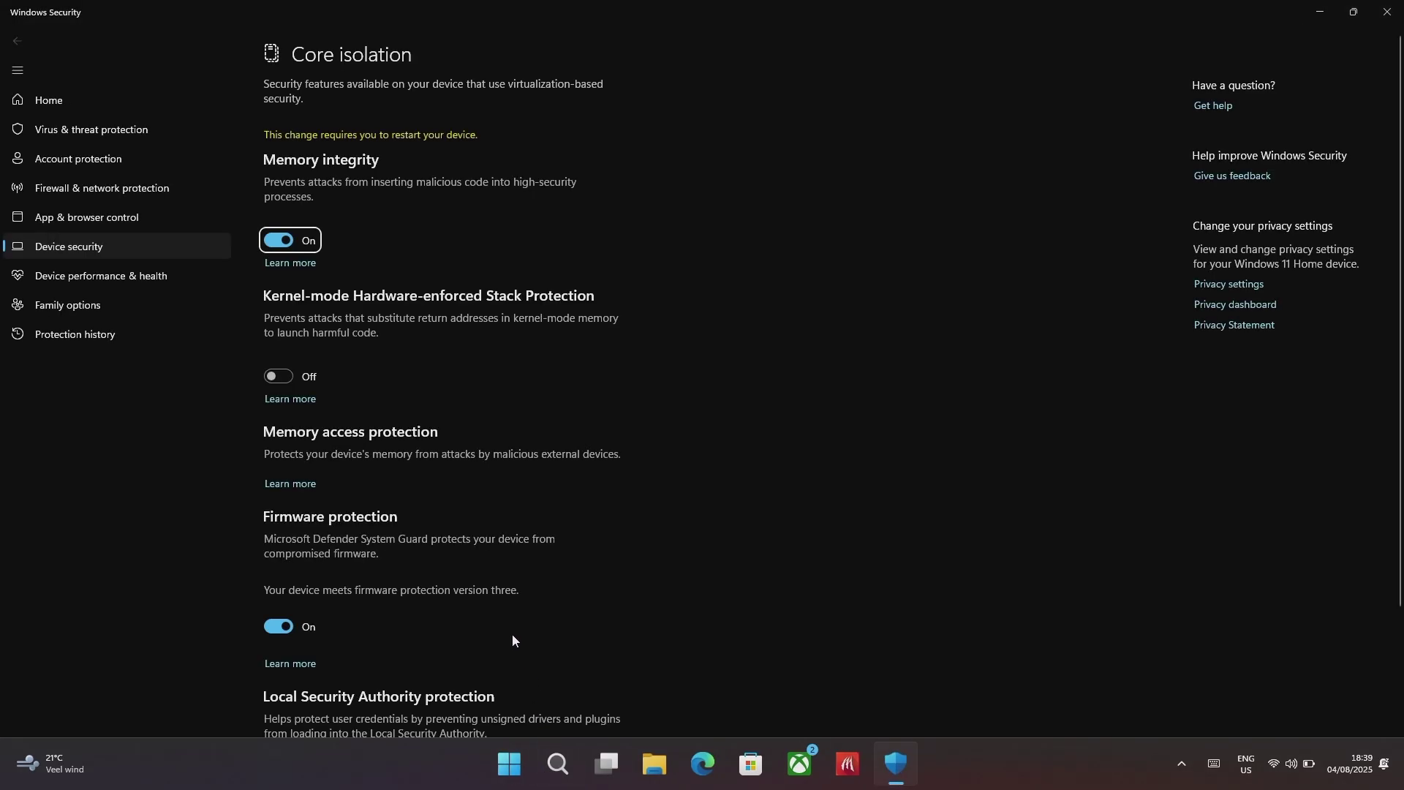
click(285, 241)
click(643, 501)
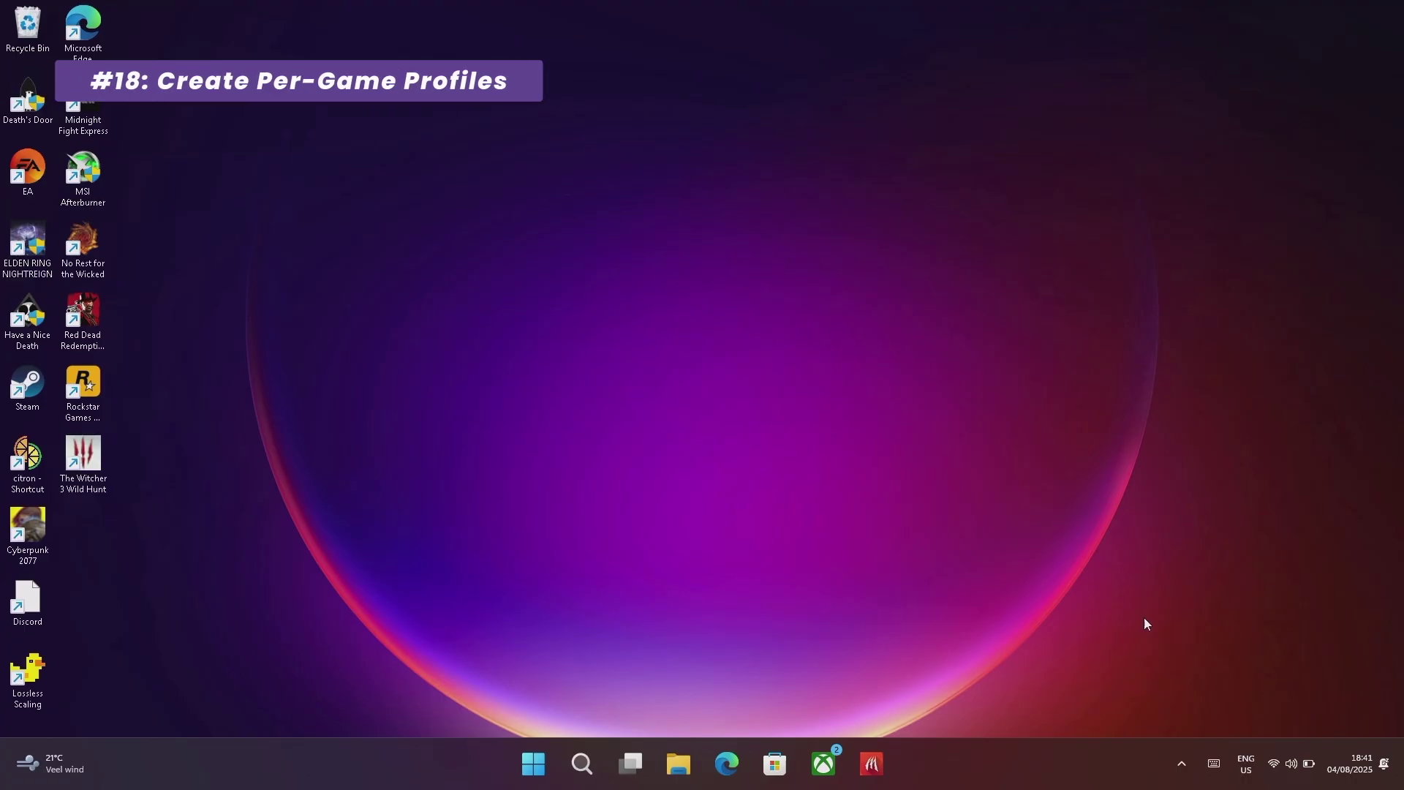
- Switch Use Profile On for the Cyberpunk 2077 profile in Intel Graphics Software
click(1182, 763)
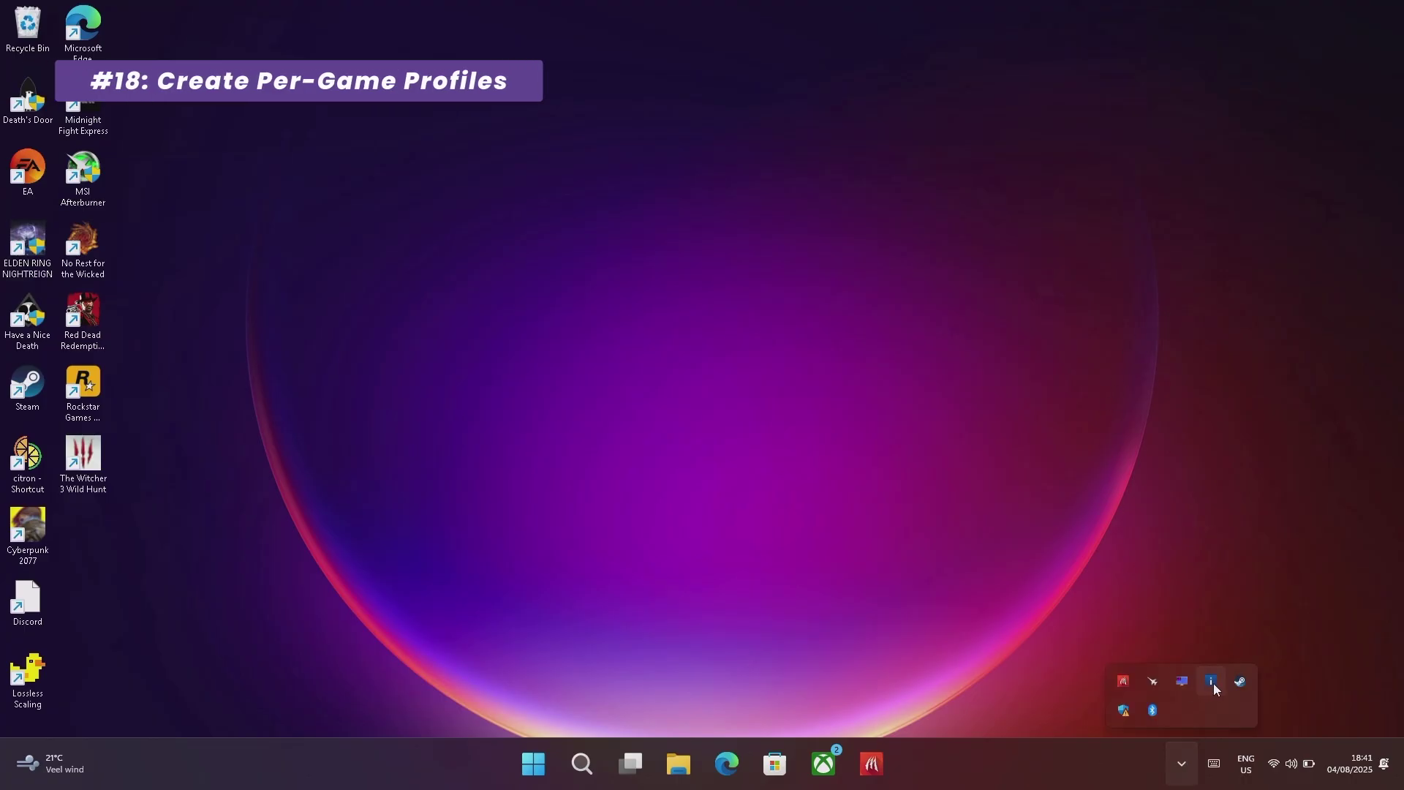
click(1212, 682)
click(94, 86)
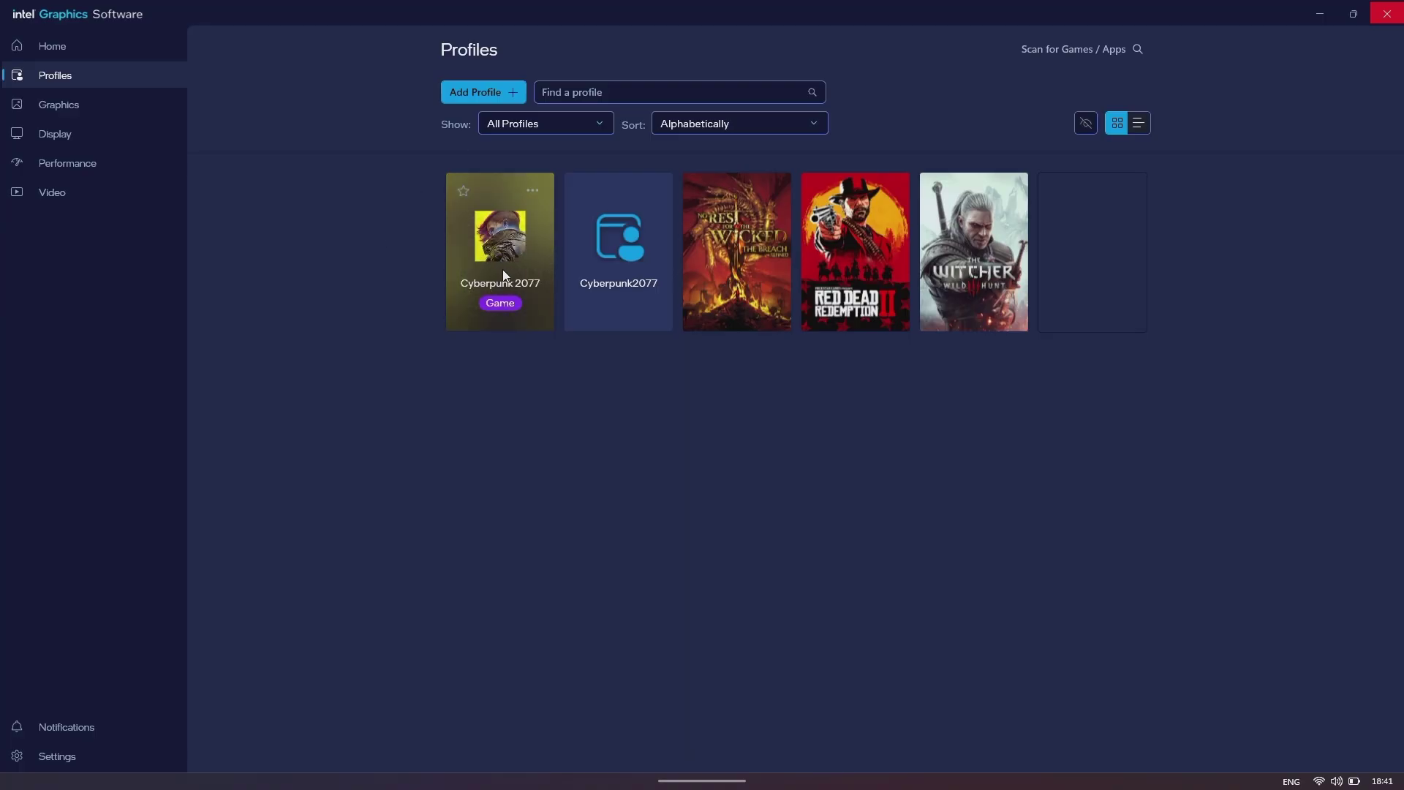
click(502, 314)
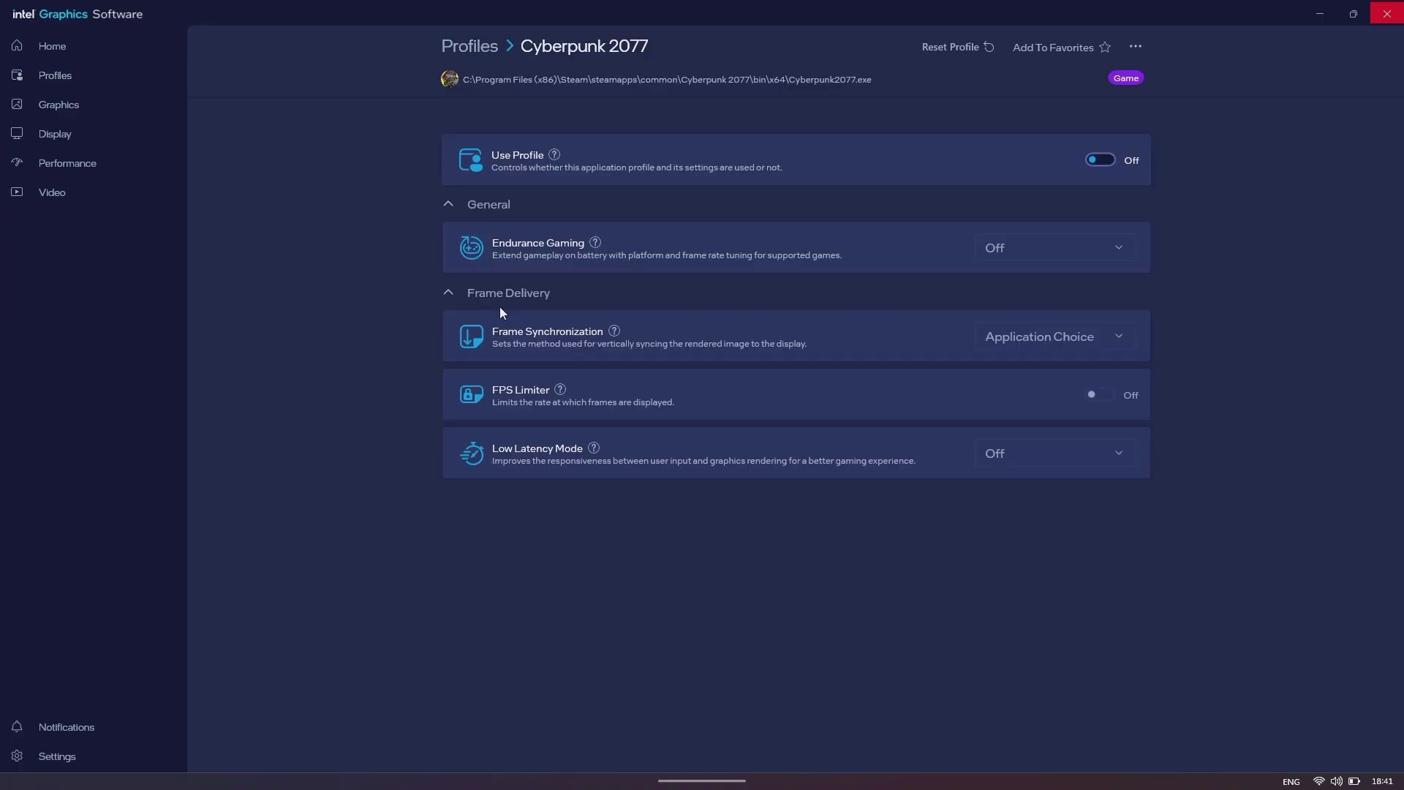
click(1101, 161)
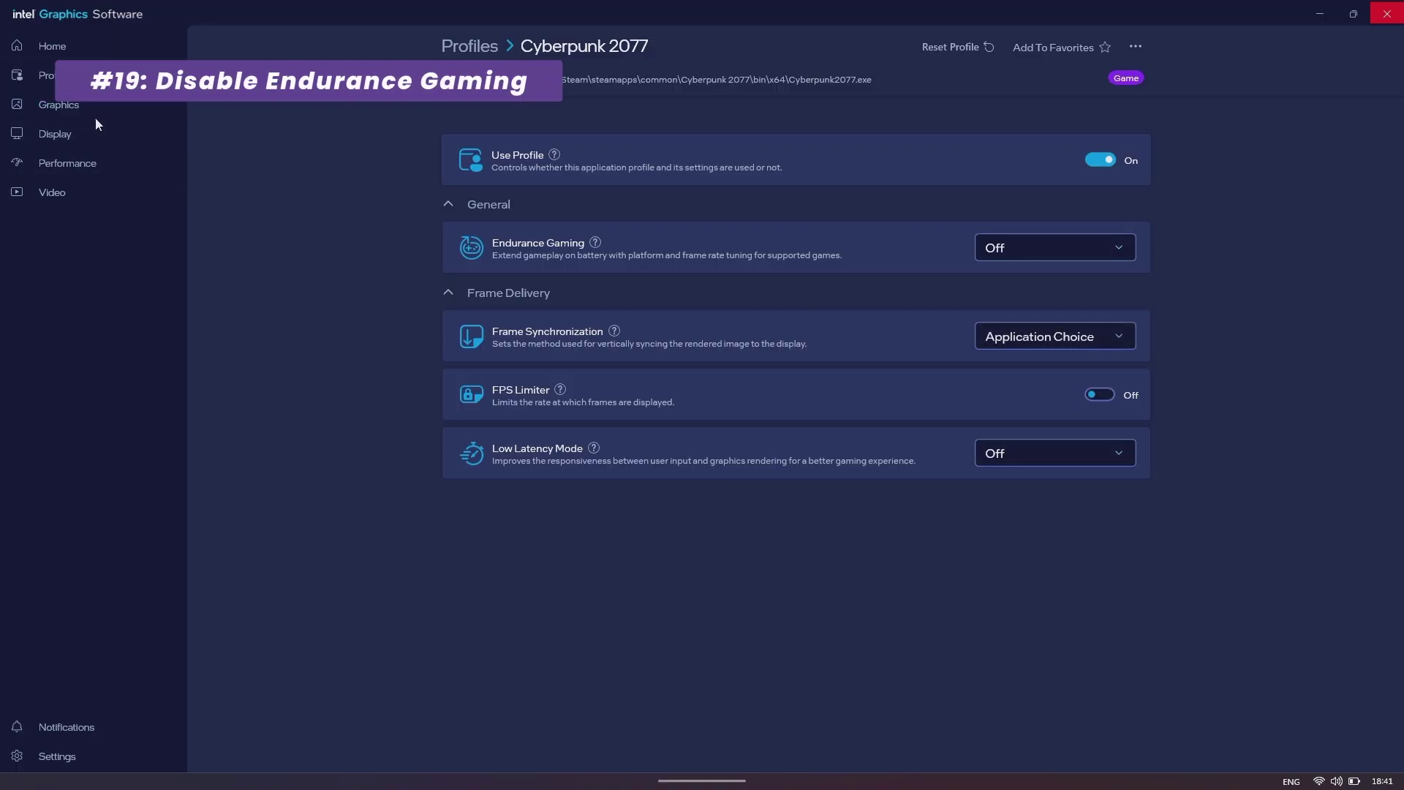
- Set Endurance Gaming to Off on Intel Graphics Software's global Graphics page
click(74, 112)
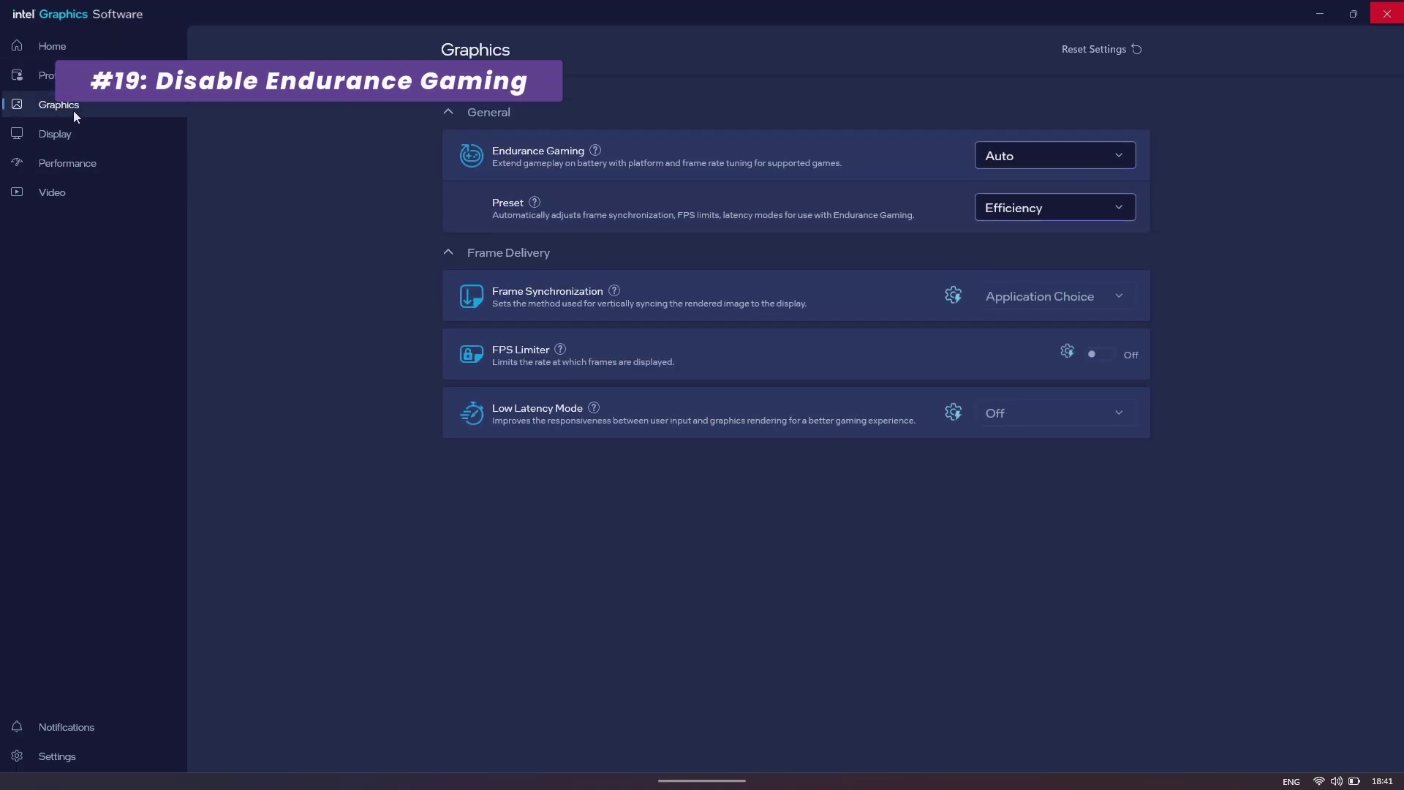
click(1024, 156)
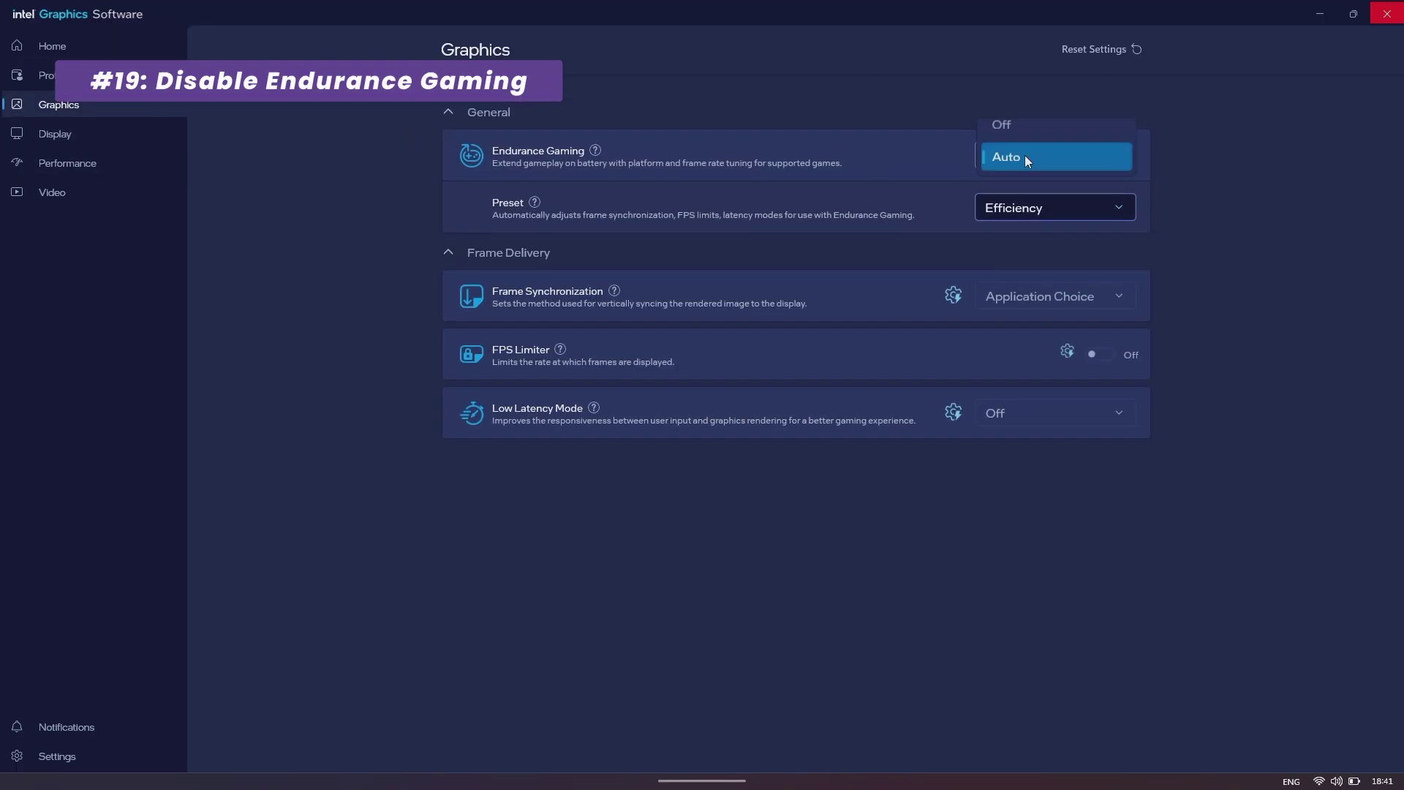
click(1005, 128)
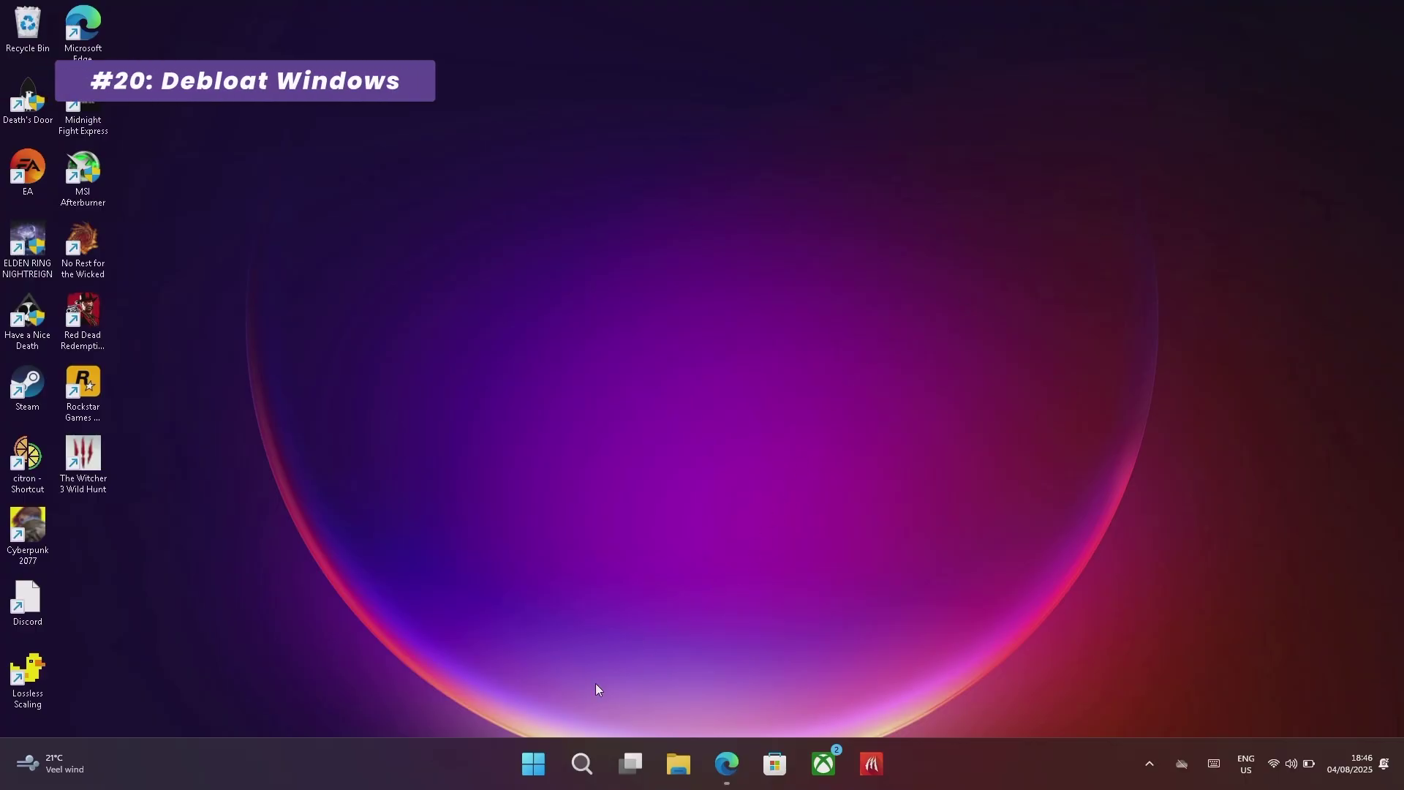
click(534, 765)
- Uninstall Microsoft OneDrive from Installed apps via a 'one' search, confirming and approving the prompt
click(594, 405)
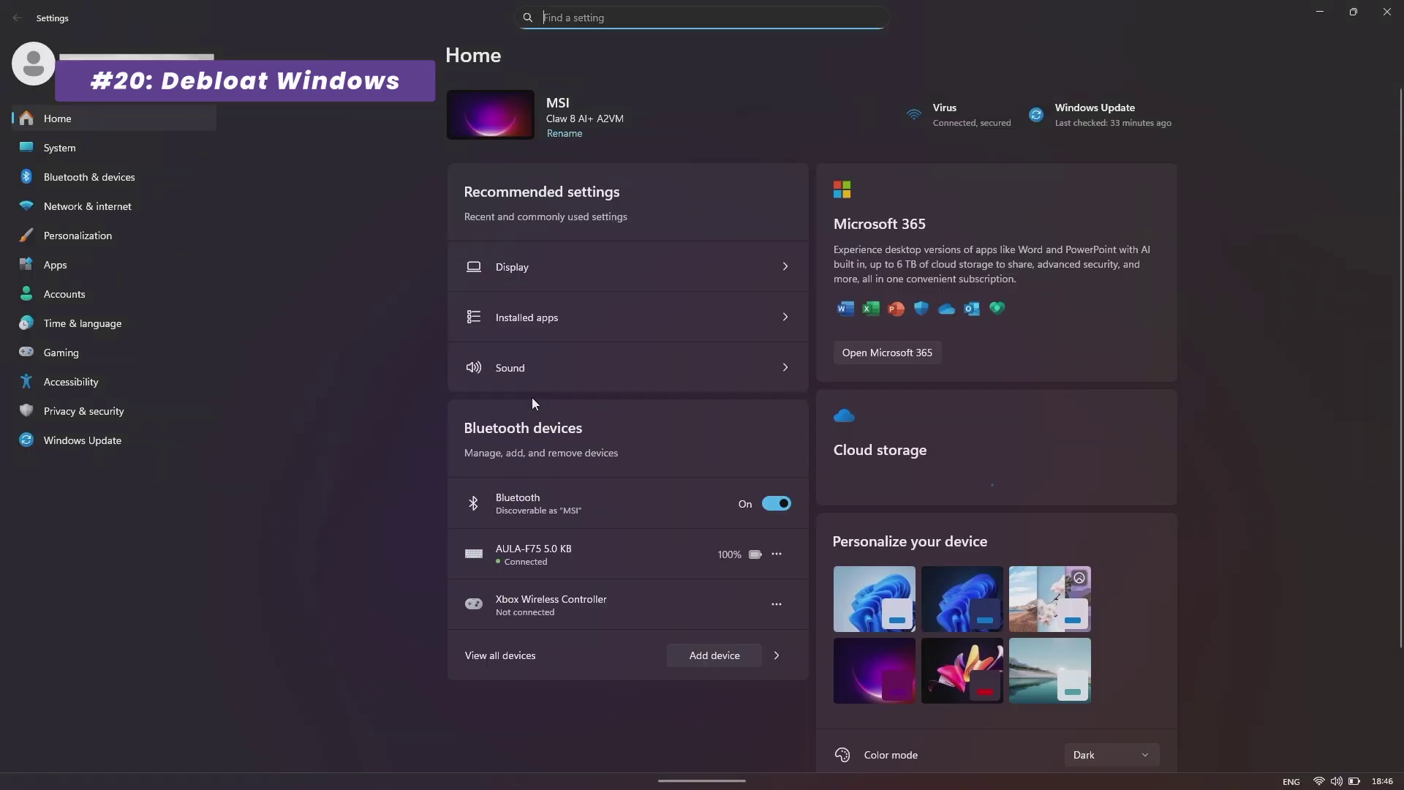
click(41, 273)
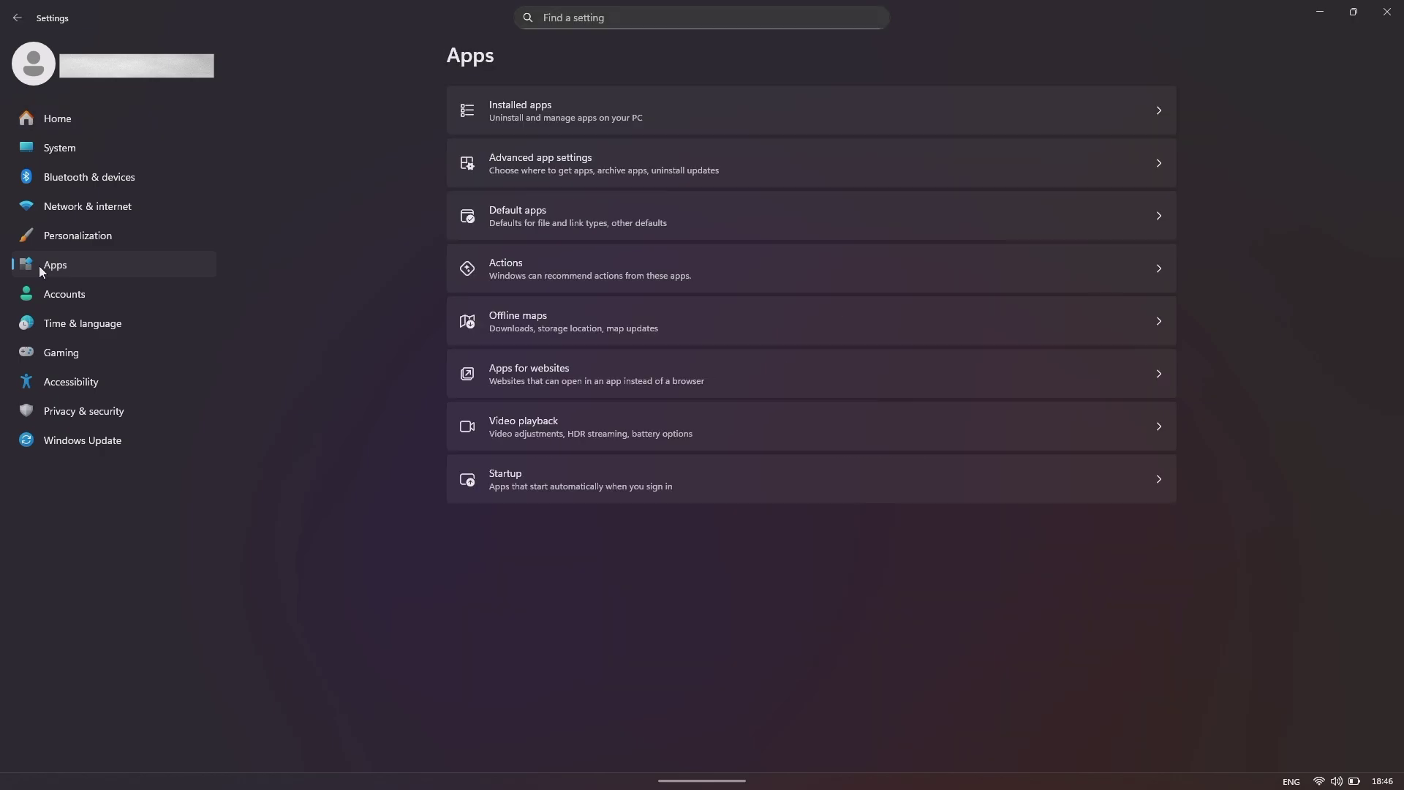
click(592, 113)
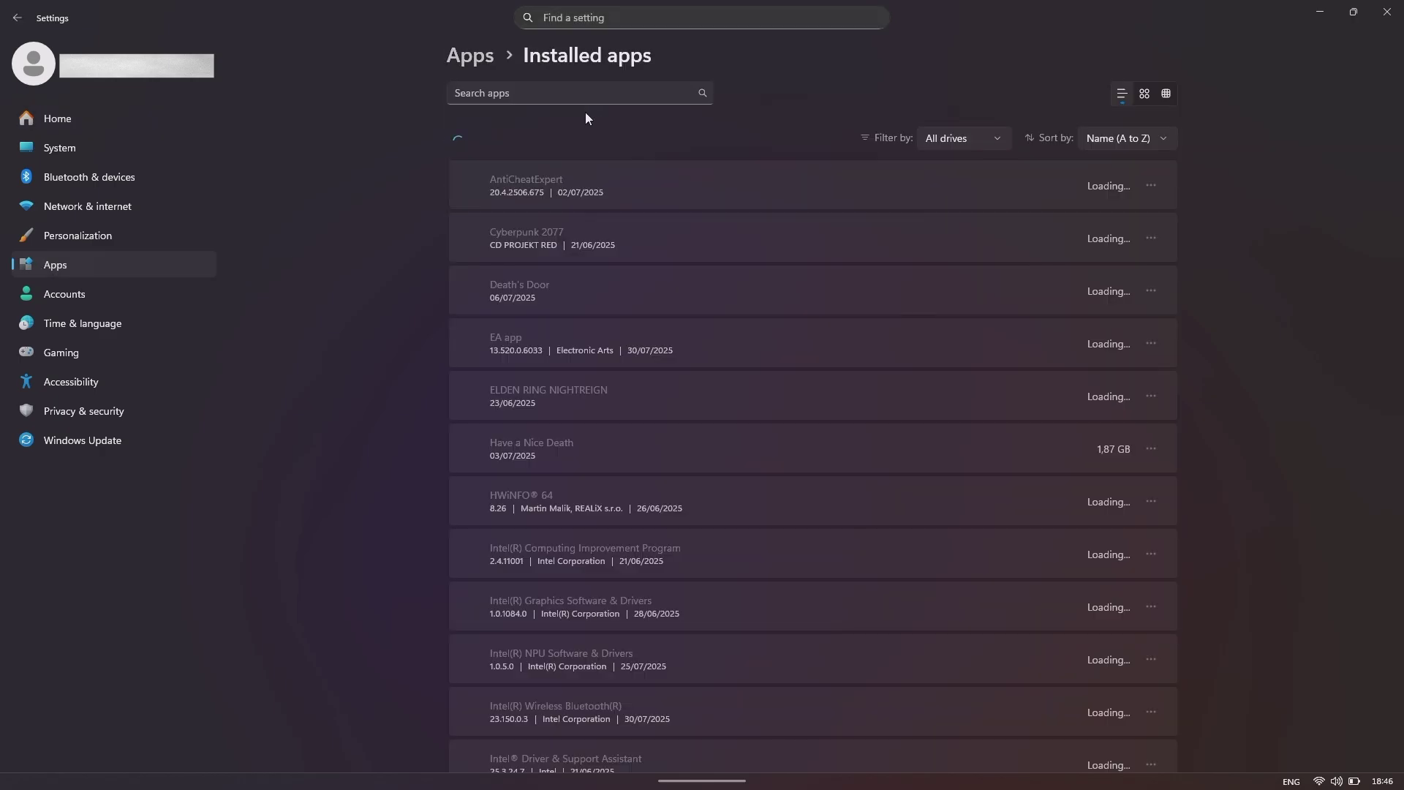
click(569, 94)
text(one)
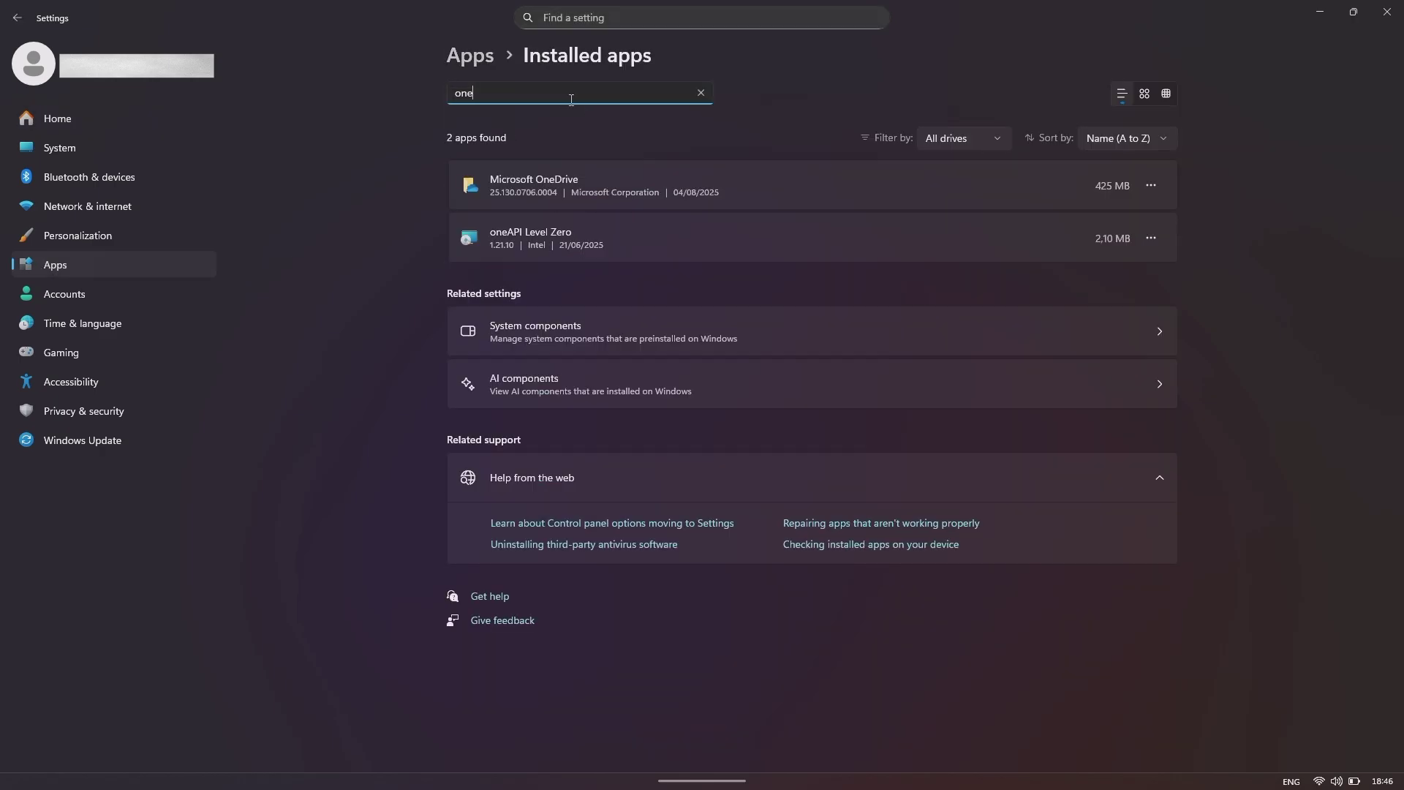
click(1150, 186)
click(999, 239)
click(1125, 266)
click(634, 509)
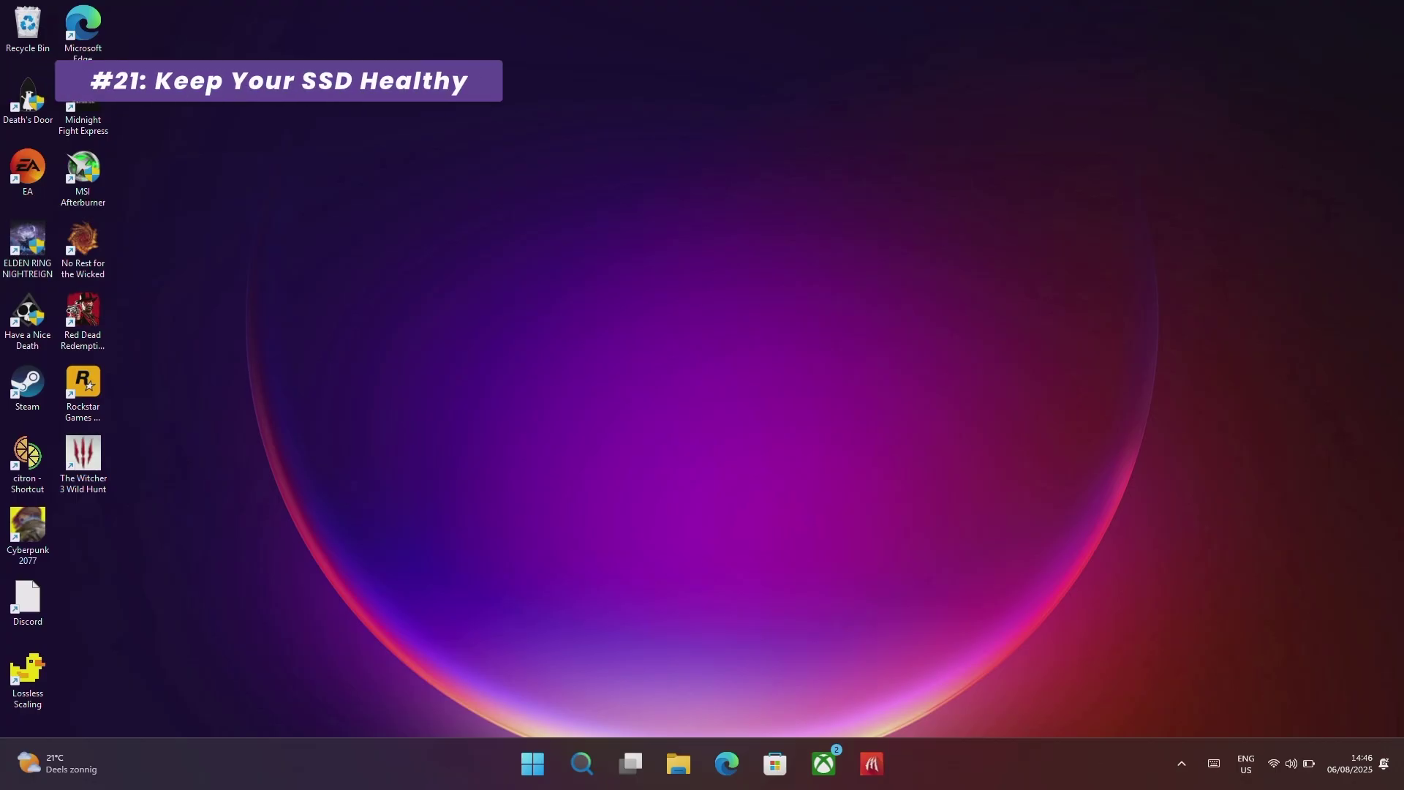
- Show This PC in File Explorer to see Windows (C:) free space: 276 GB of 853 GB
key(super+e)
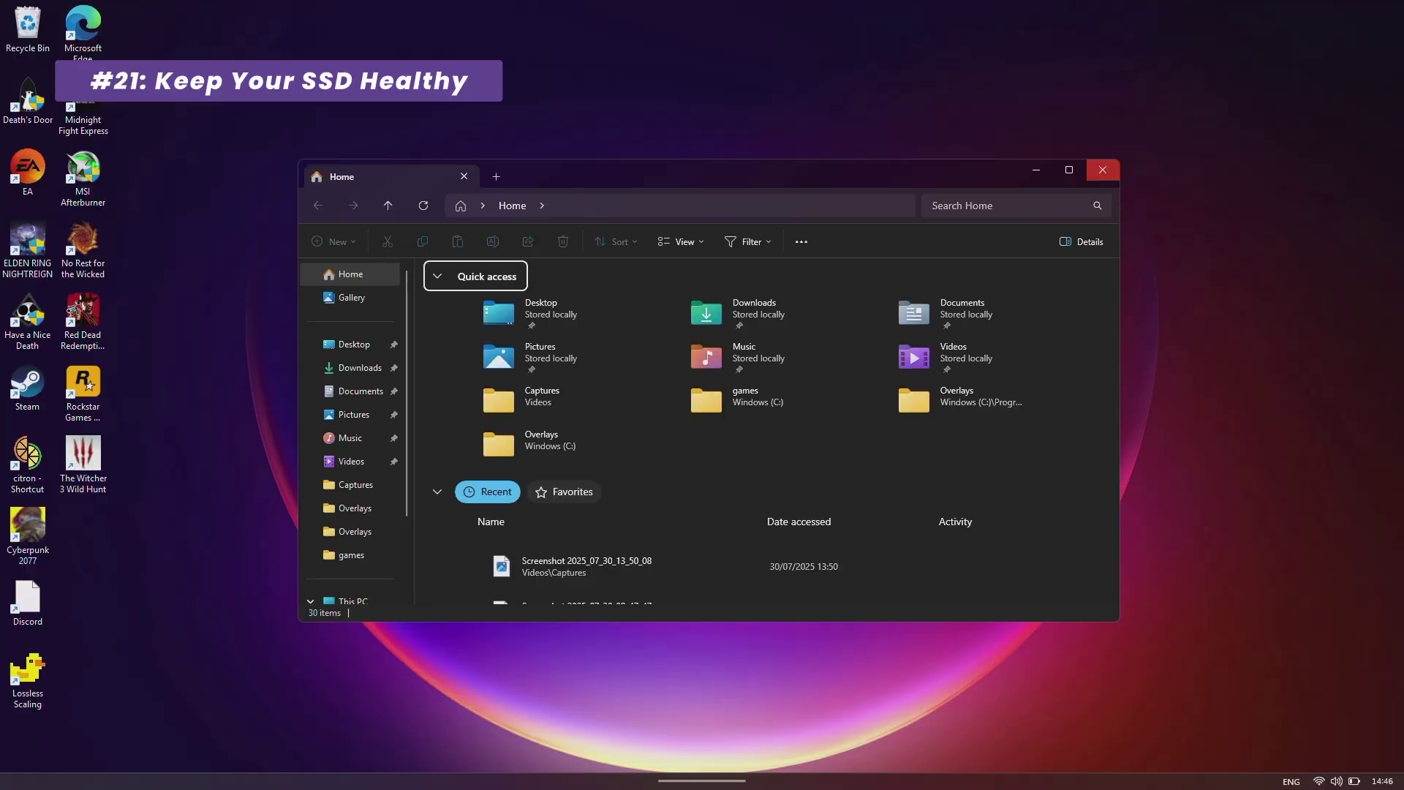
click(350, 601)
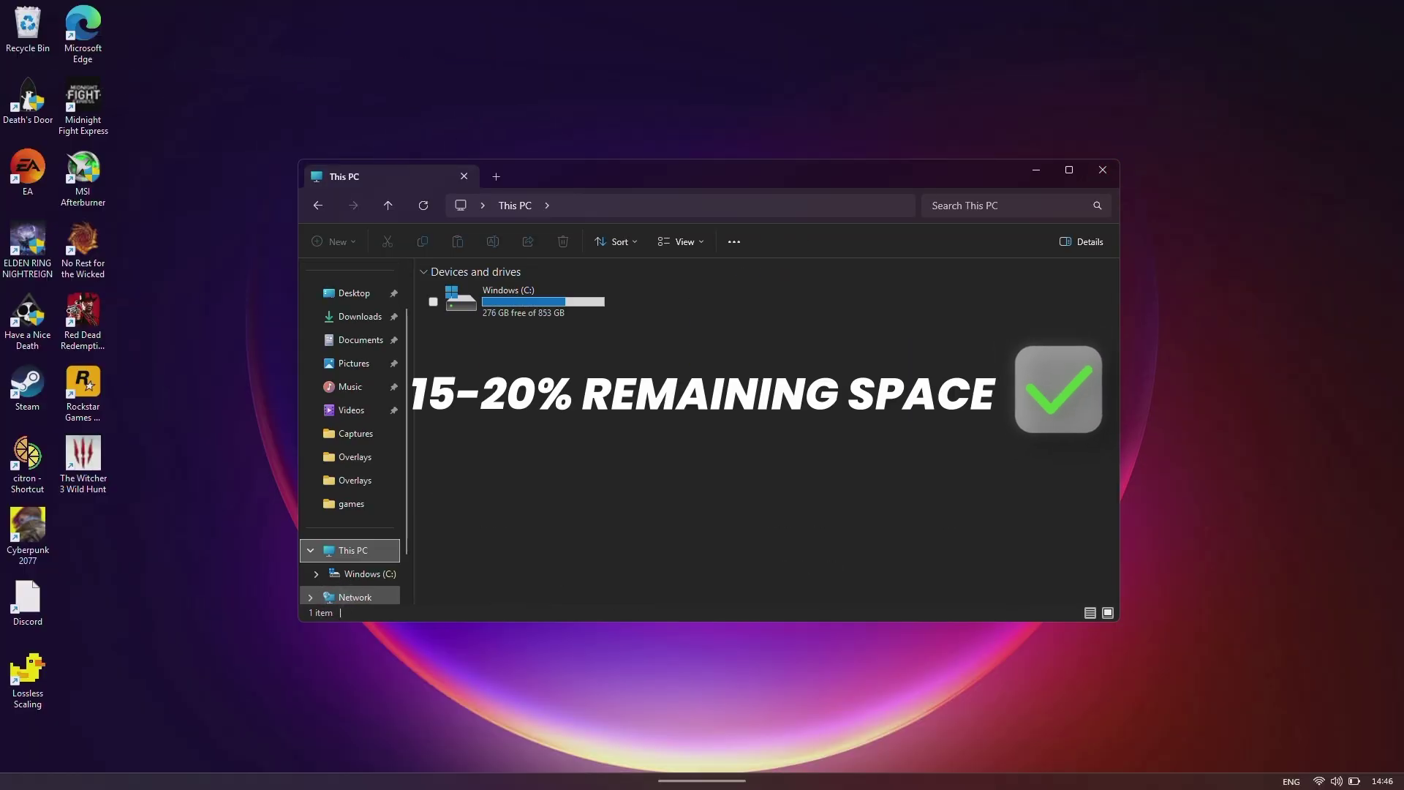